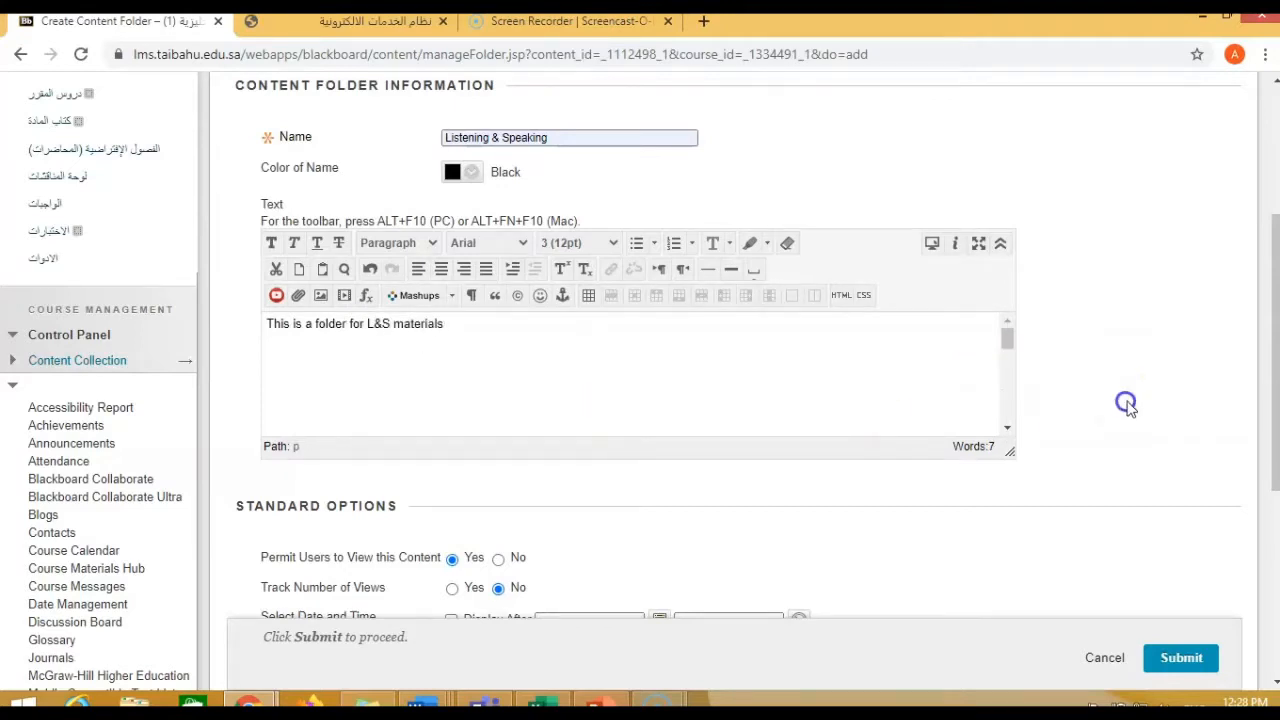
Step: Submit the Listening & Speaking content folder with its standard options unchanged, and open the new folder in Unit 3
scroll(1126, 403, "down", 2)
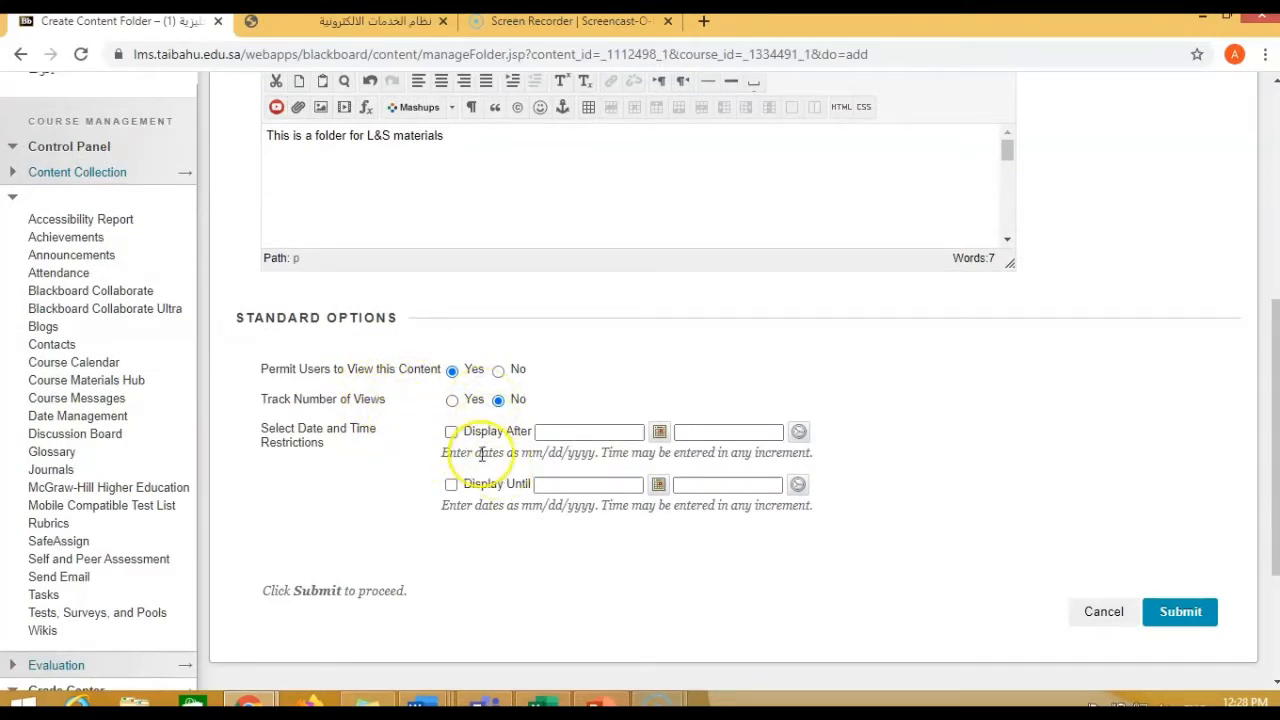
left_click(1188, 610)
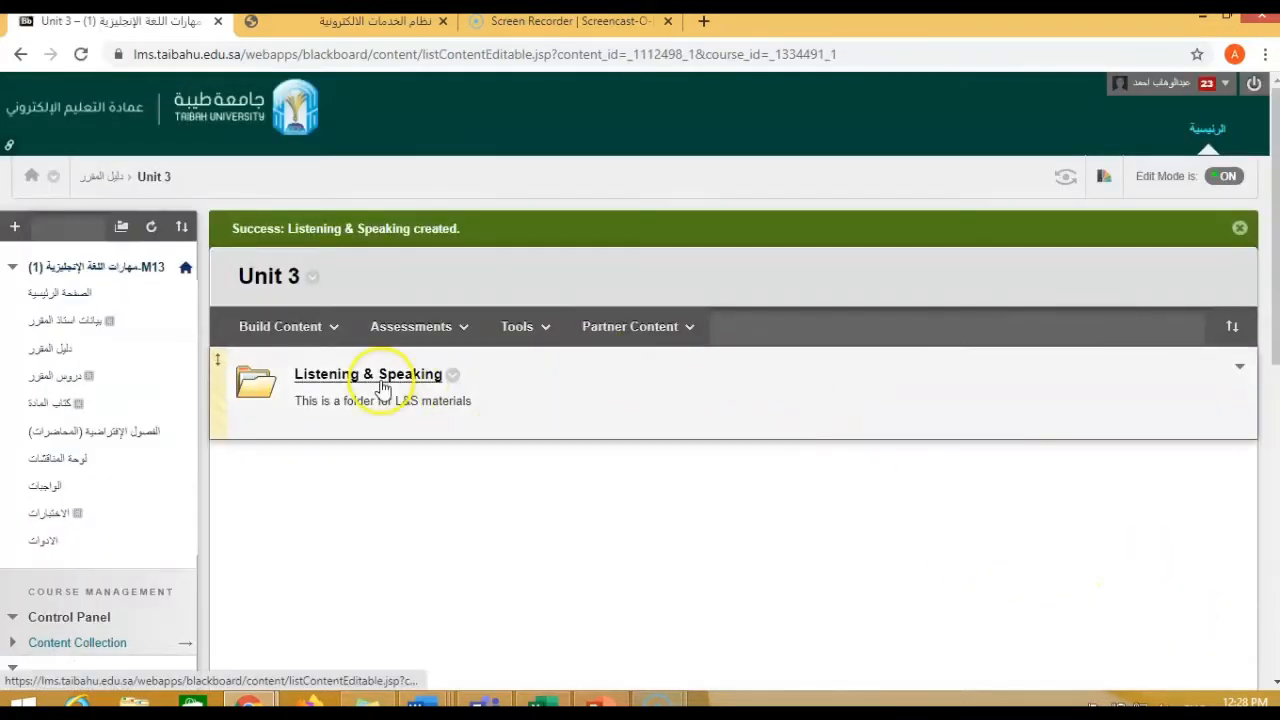
left_click(380, 380)
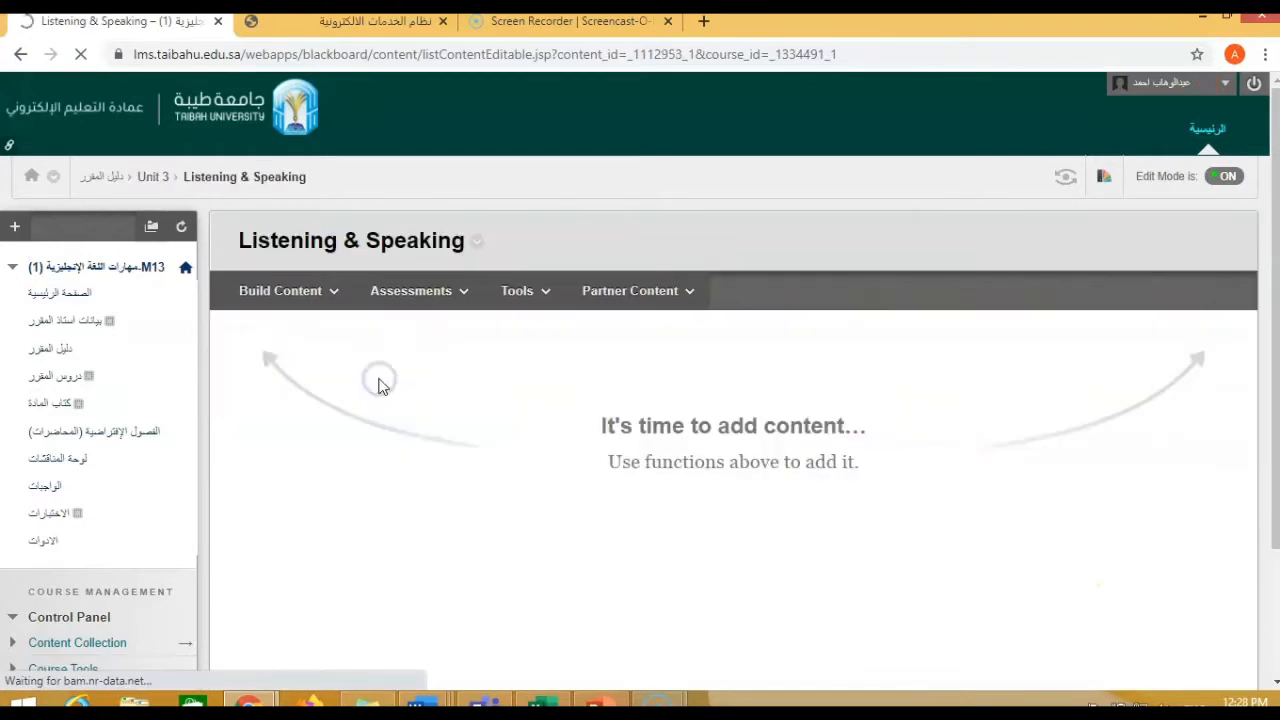
Step: Examine the Create Item form's name, text, attachment and standard options for the Listening & Speaking folder, and leave it without submitting
left_click(305, 305)
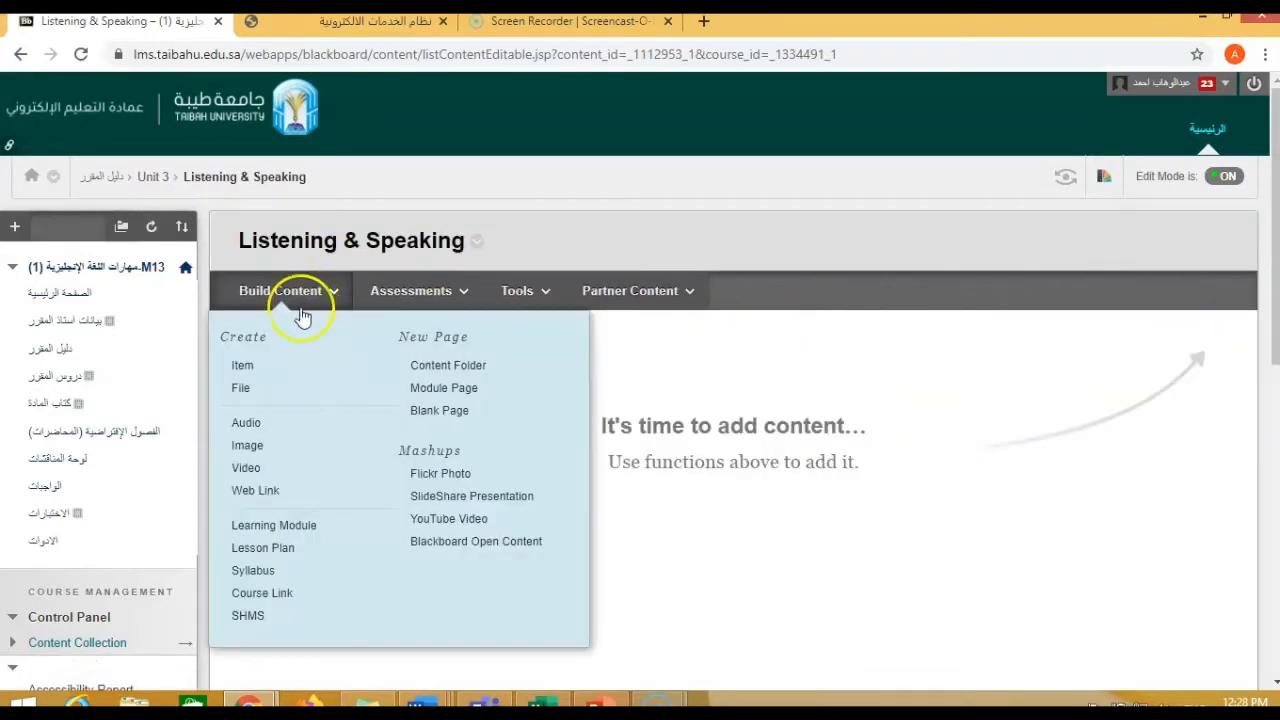
left_click(245, 366)
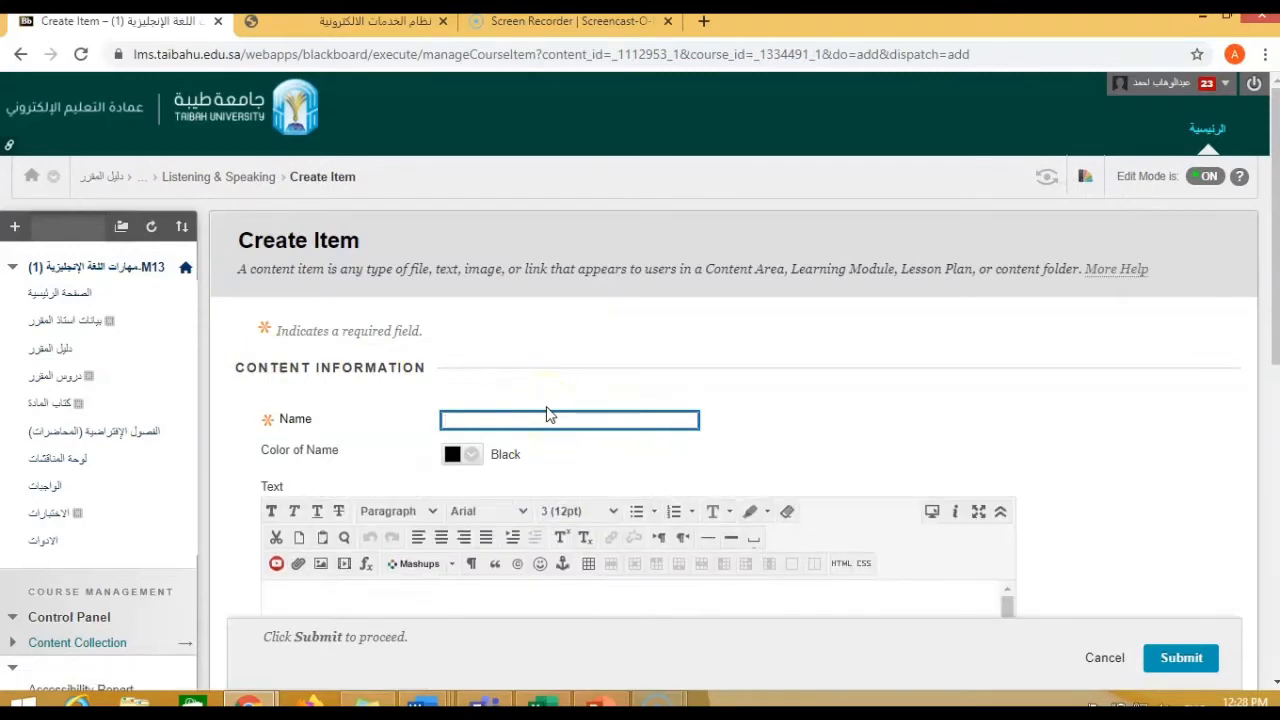
scroll(546, 413, "down", 1)
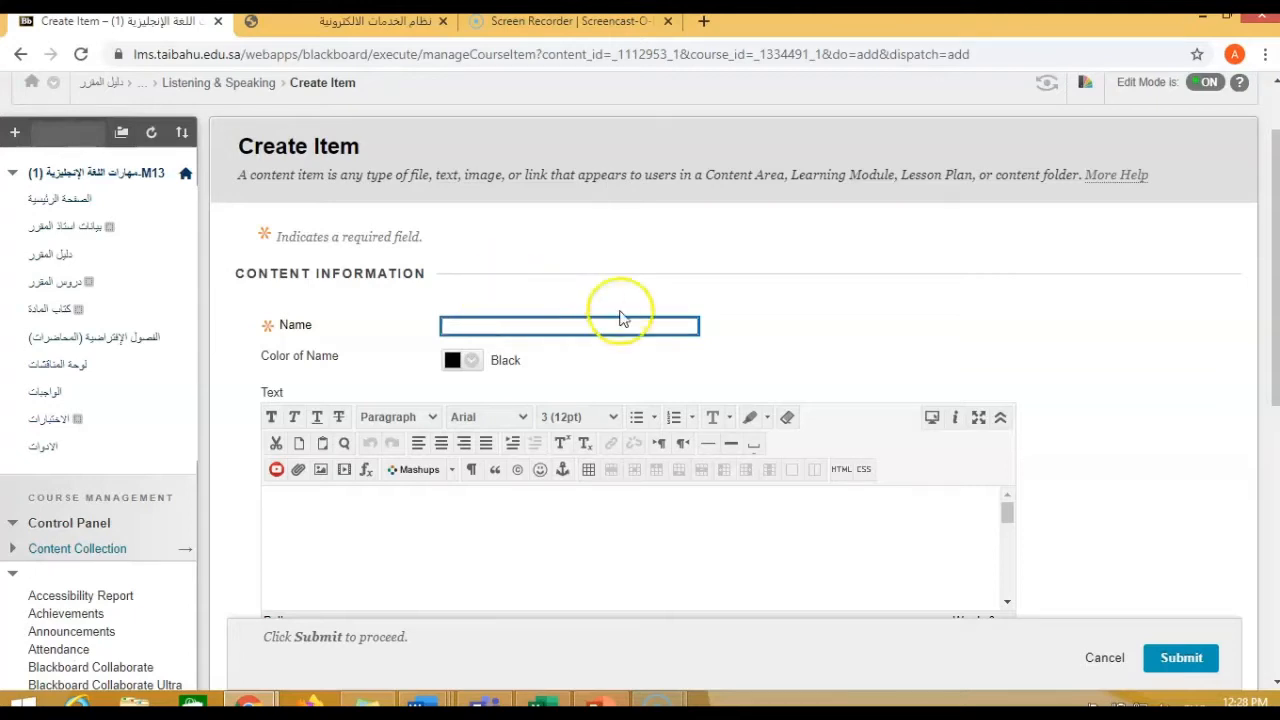
scroll(634, 338, "down", 2)
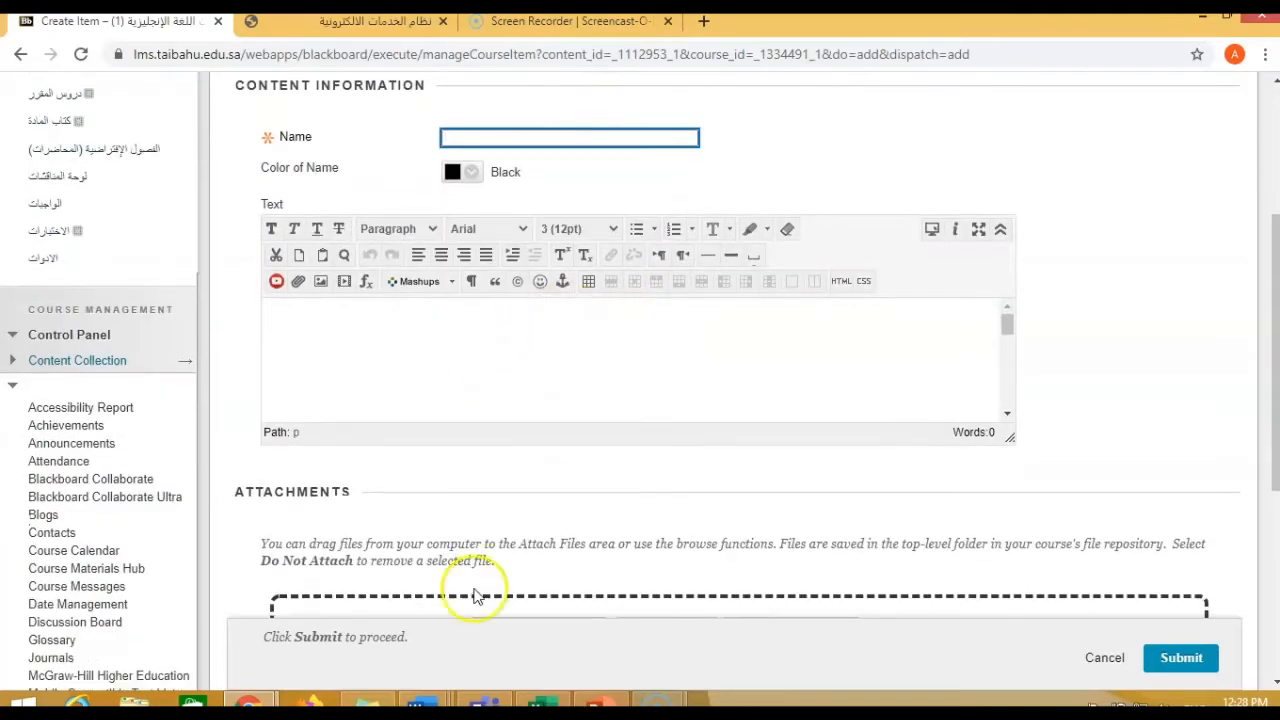
scroll(472, 560, "down", 2)
scroll(534, 472, "up", 3)
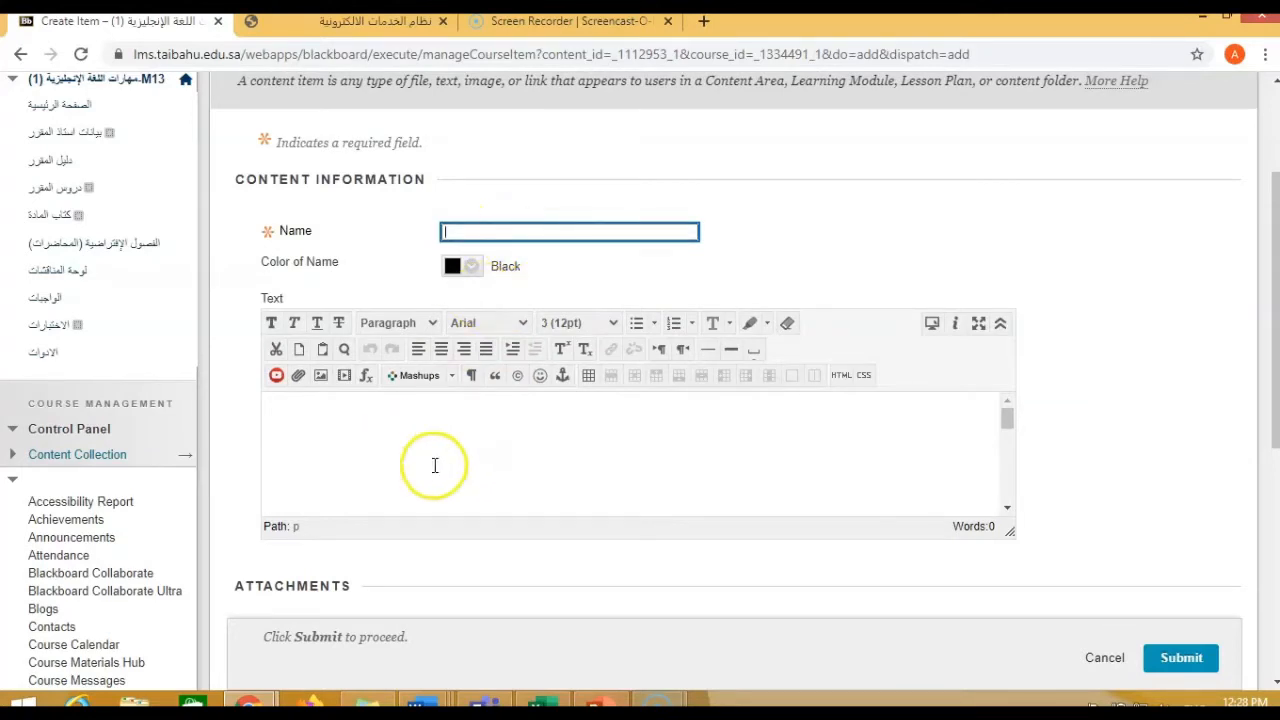
scroll(515, 437, "down", 2)
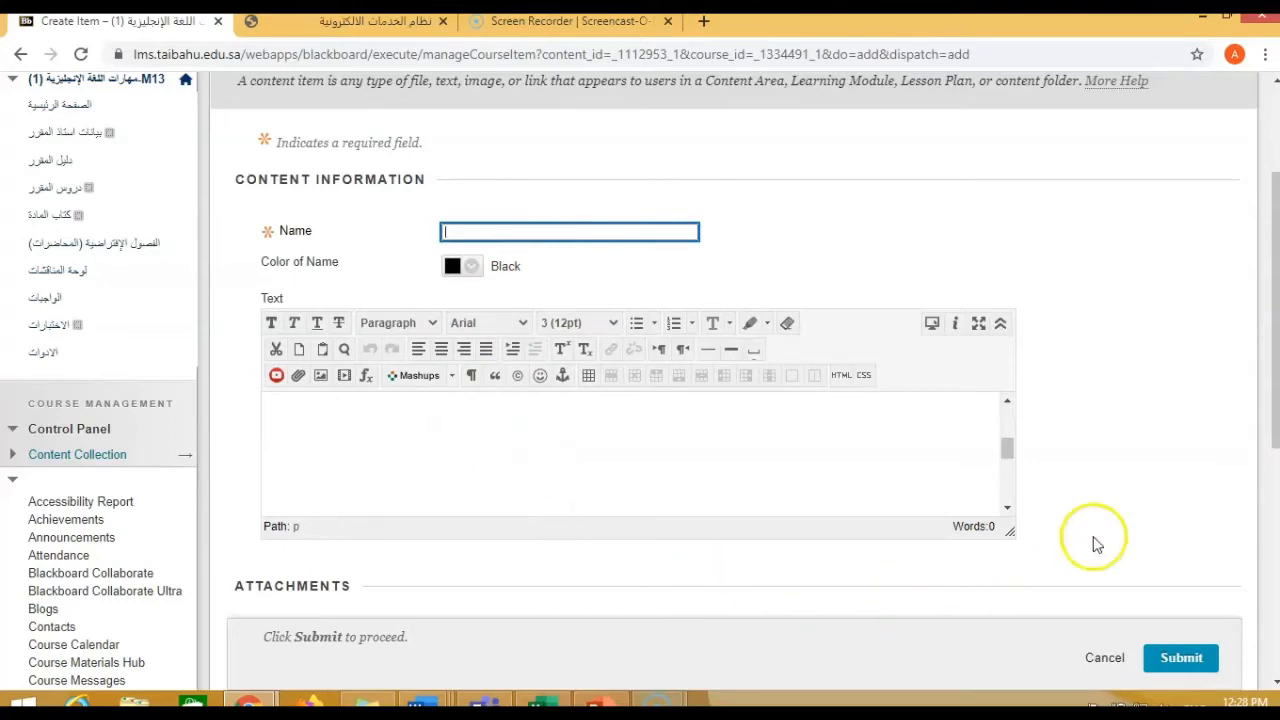
scroll(478, 618, "down", 5)
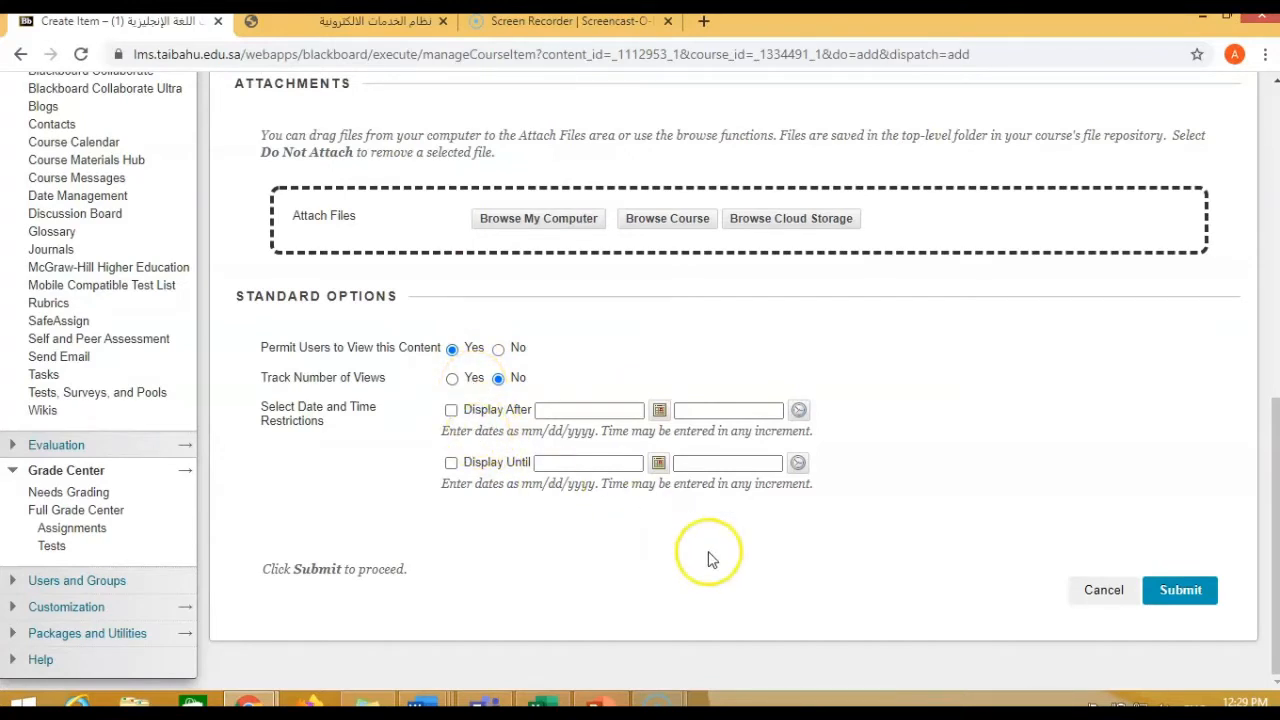
left_click(1101, 596)
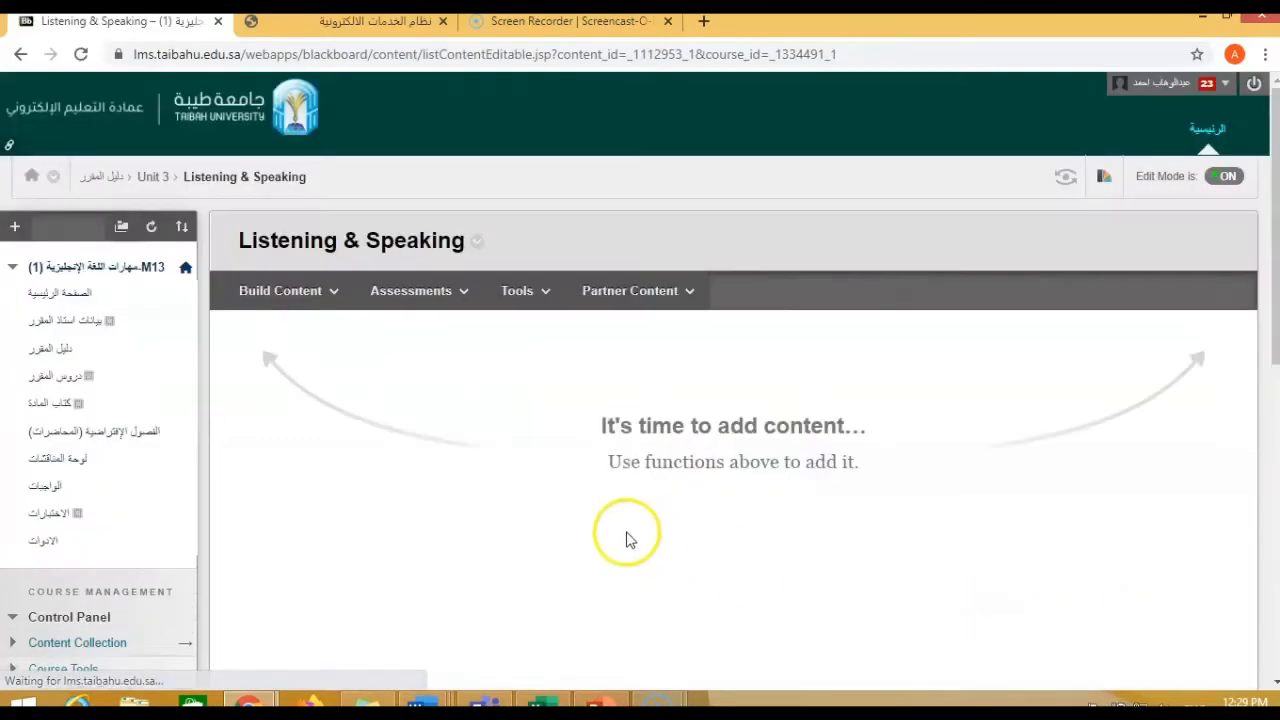
Step: Start a new File content entry in the Listening & Speaking folder and name it "Pacing Schedule - ENG 101"
left_click(272, 297)
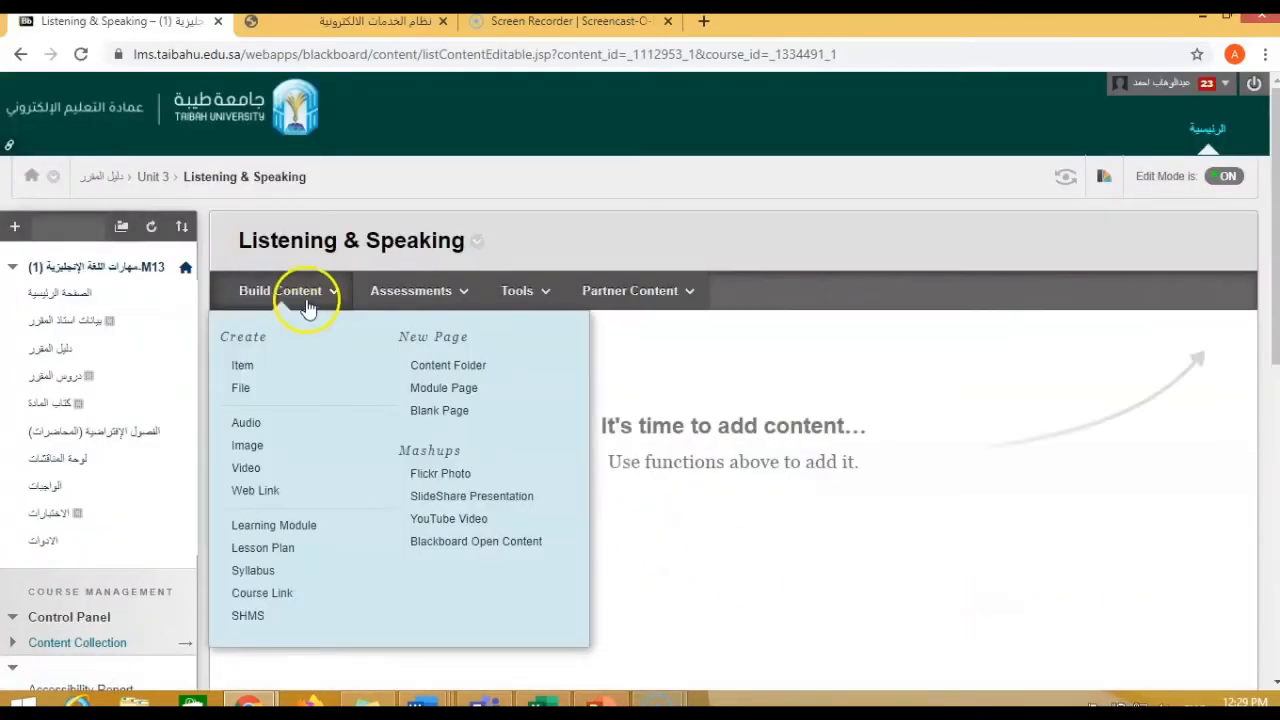
left_click(250, 388)
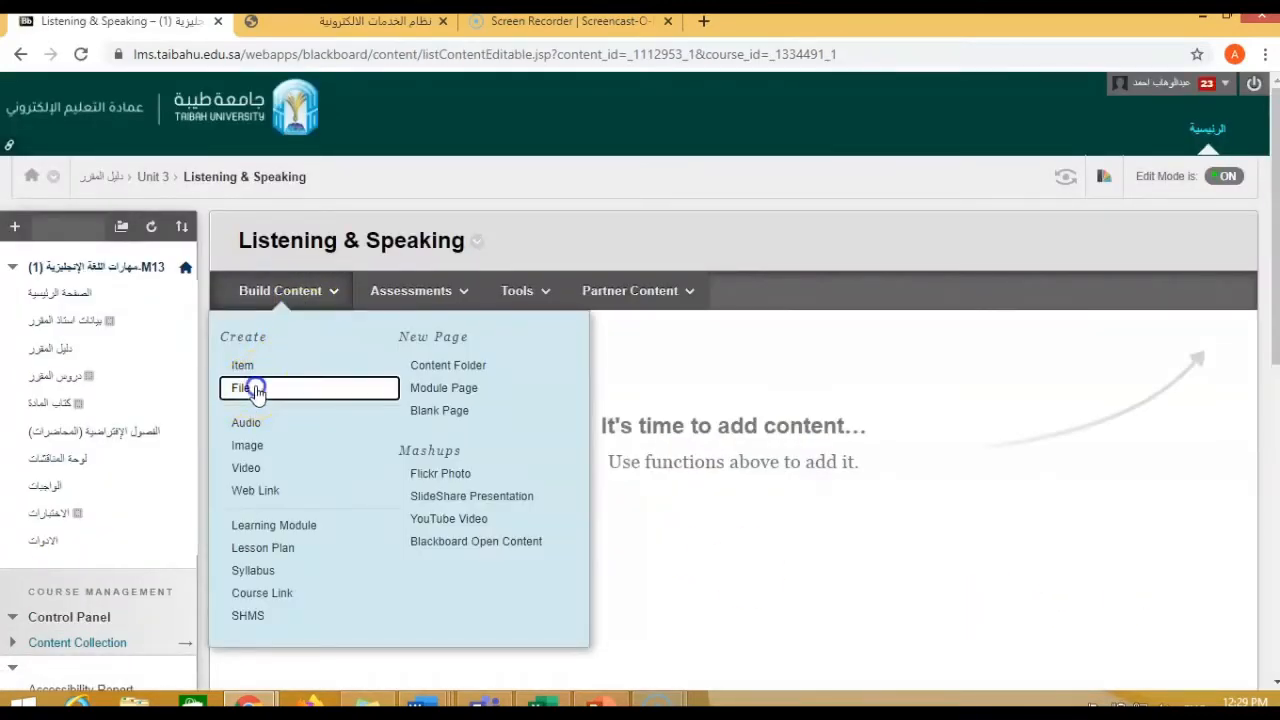
scroll(497, 503, "down", 1)
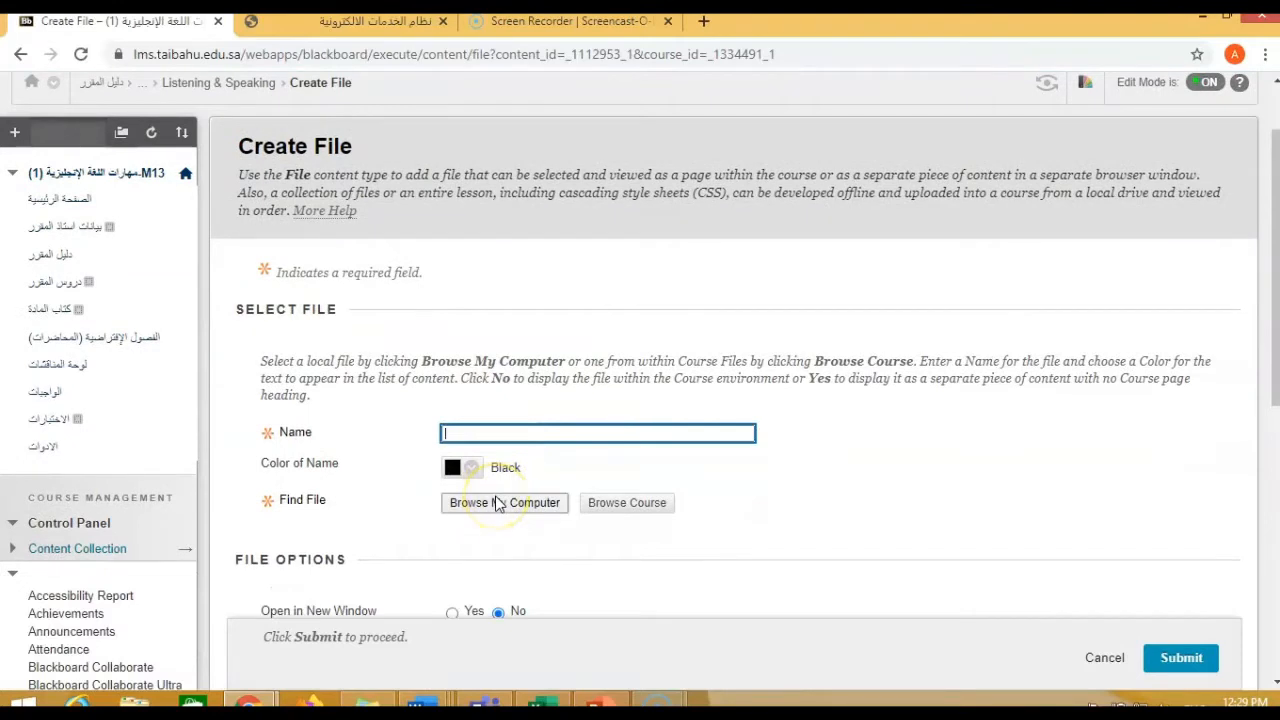
type("Pa")
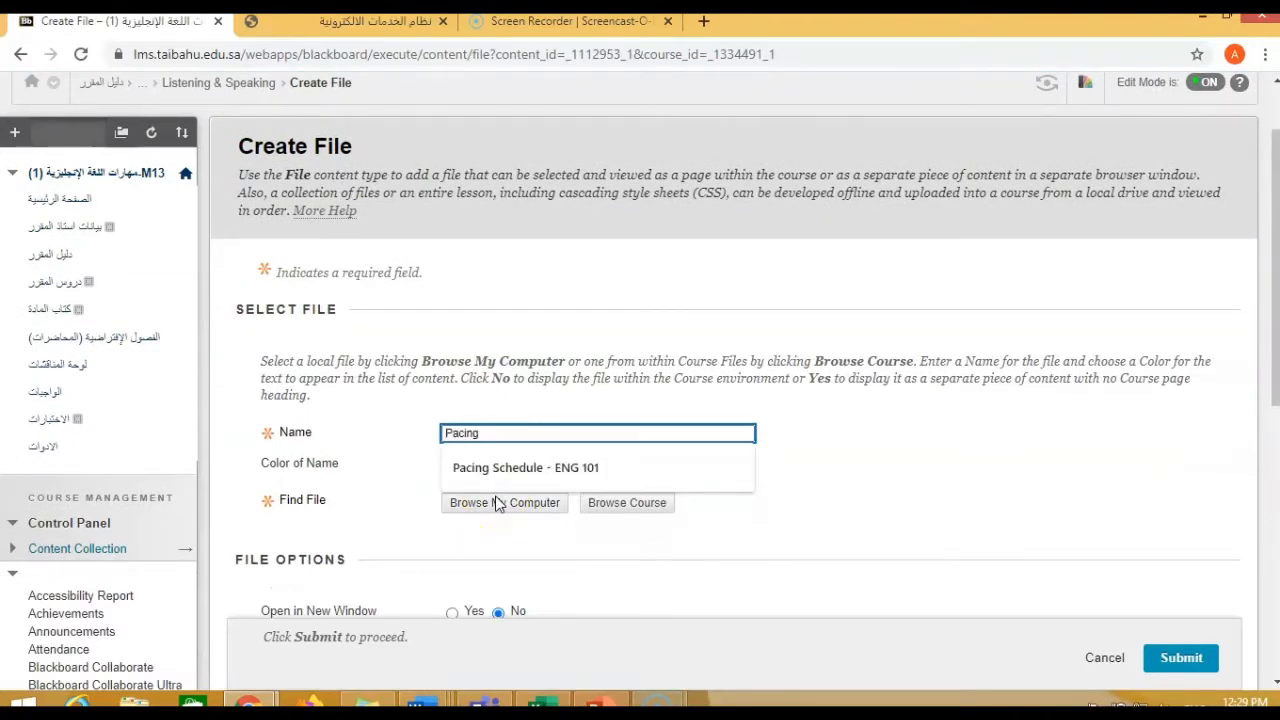
type("cing")
left_click(500, 467)
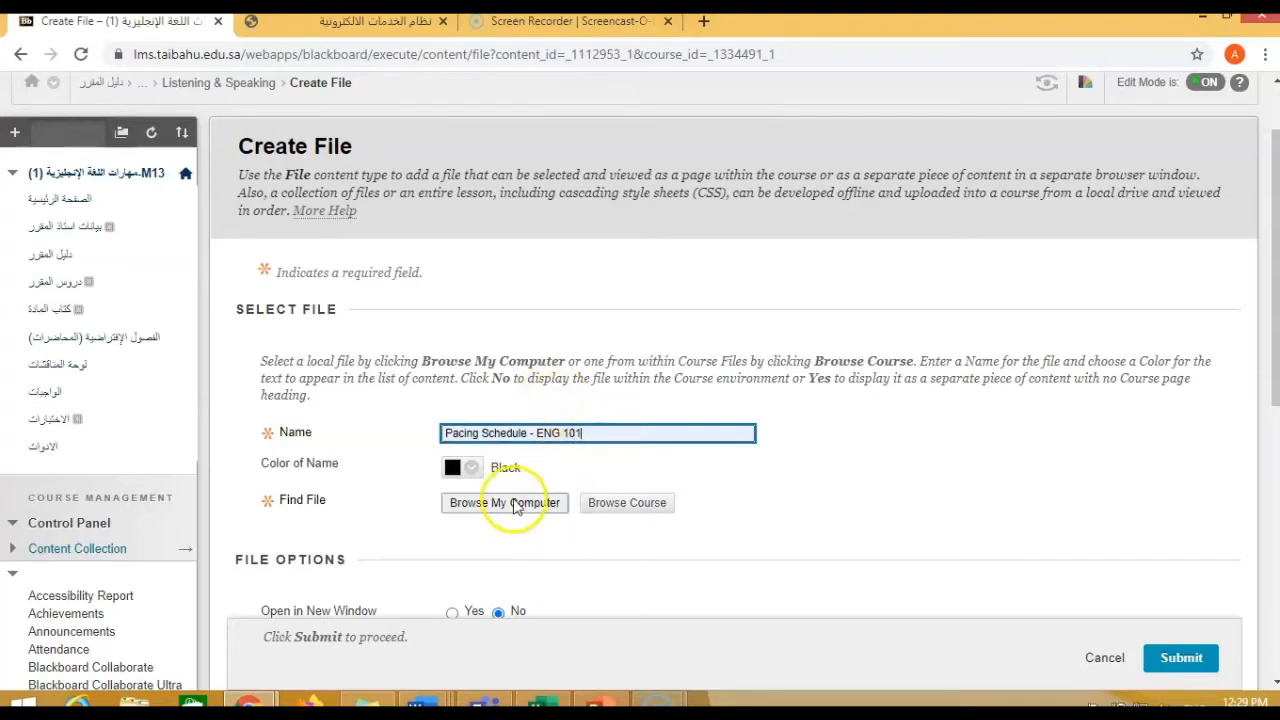
Step: Select the local file "ENG101_ Course Teaching Plan_Sem1_ 1441_1442 _ 2020_2021.pdf" from the Downloads folder for the new entry
left_click(515, 505)
left_click(576, 380)
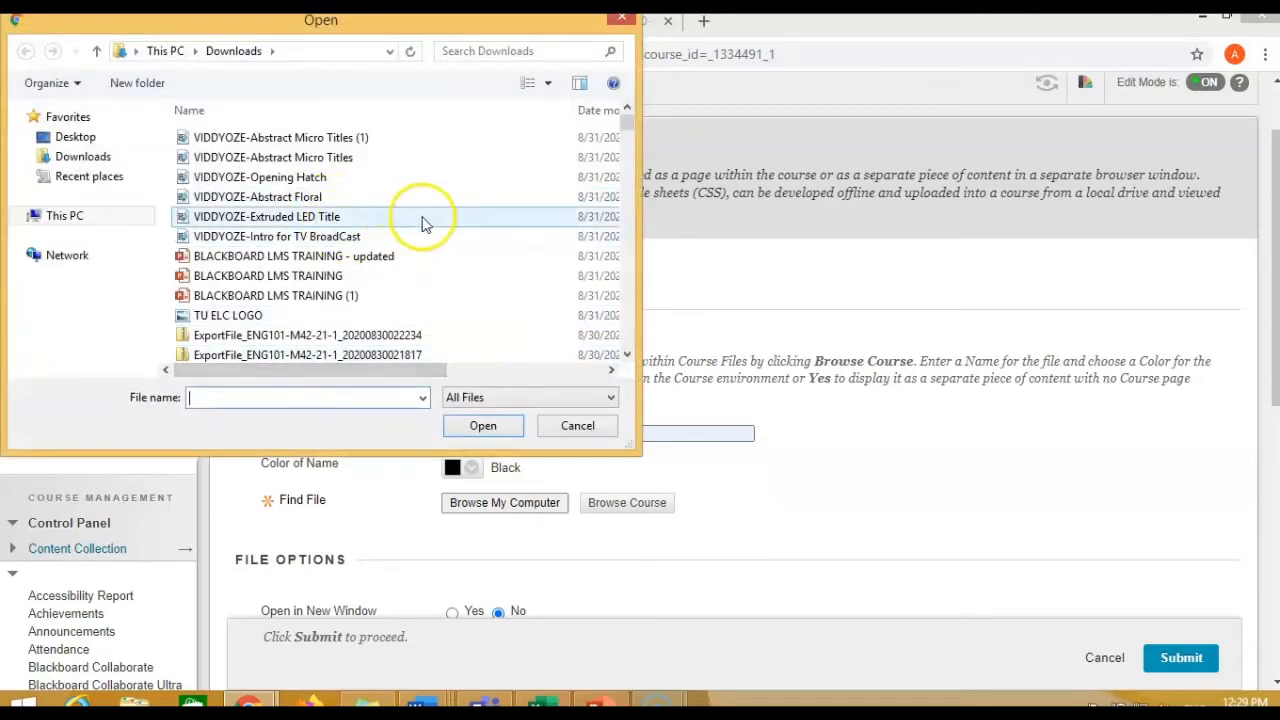
left_click_drag(626, 123, 633, 146)
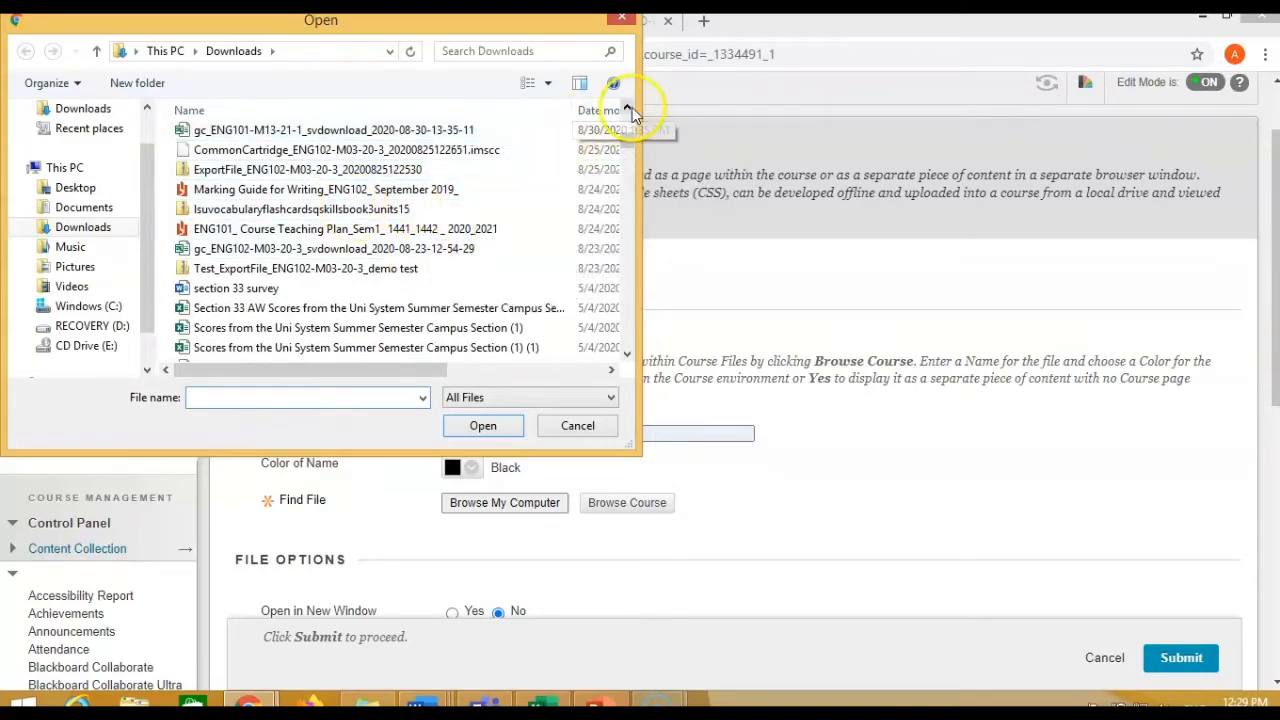
left_click(627, 110)
left_click(627, 110)
left_click(627, 110)
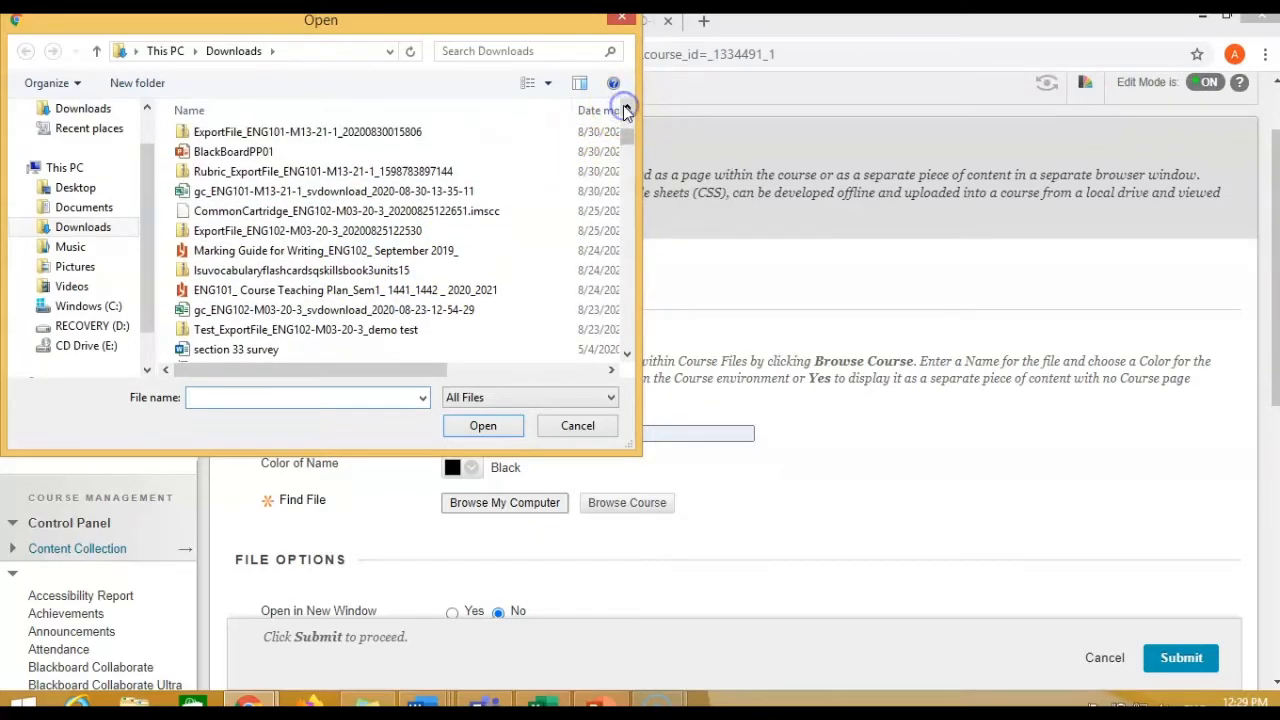
left_click(627, 110)
left_click(627, 110)
left_click(627, 110)
left_click(627, 110)
left_click(627, 110)
left_click(627, 110)
left_click(627, 110)
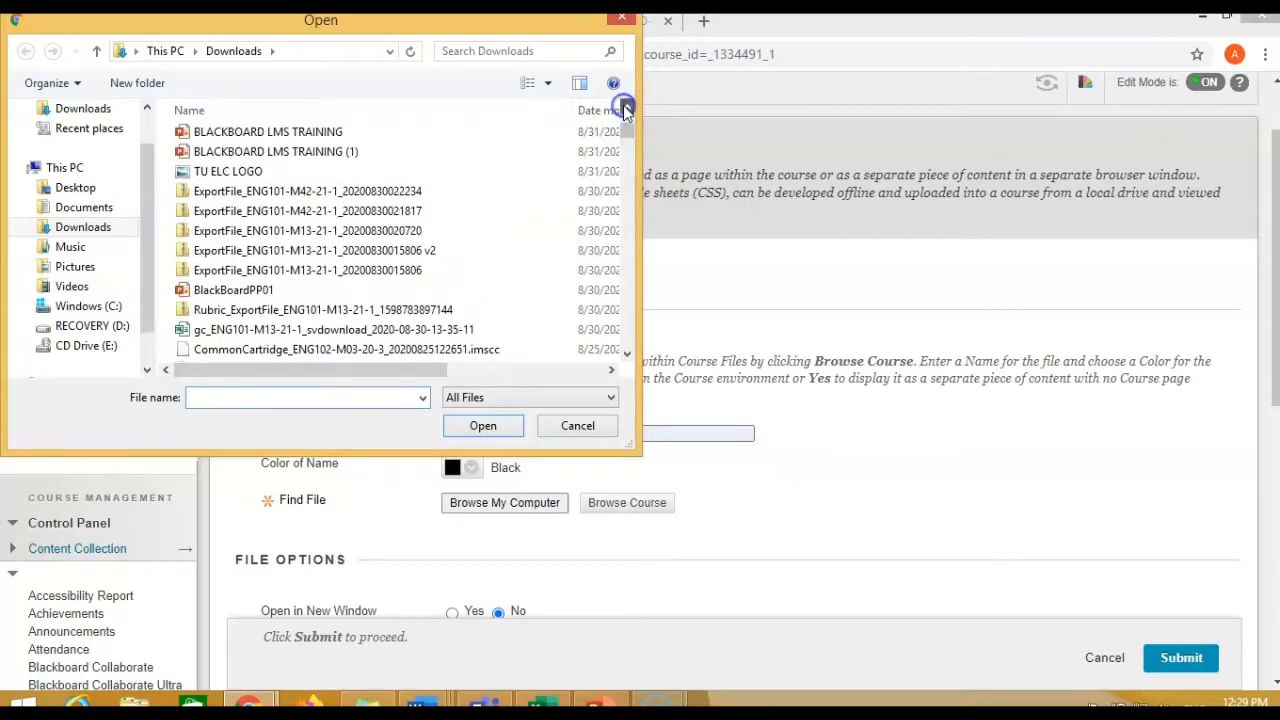
left_click(627, 110)
left_click(627, 110)
left_click(627, 110)
left_click(627, 110)
left_click(627, 110)
left_click(627, 110)
left_click(627, 110)
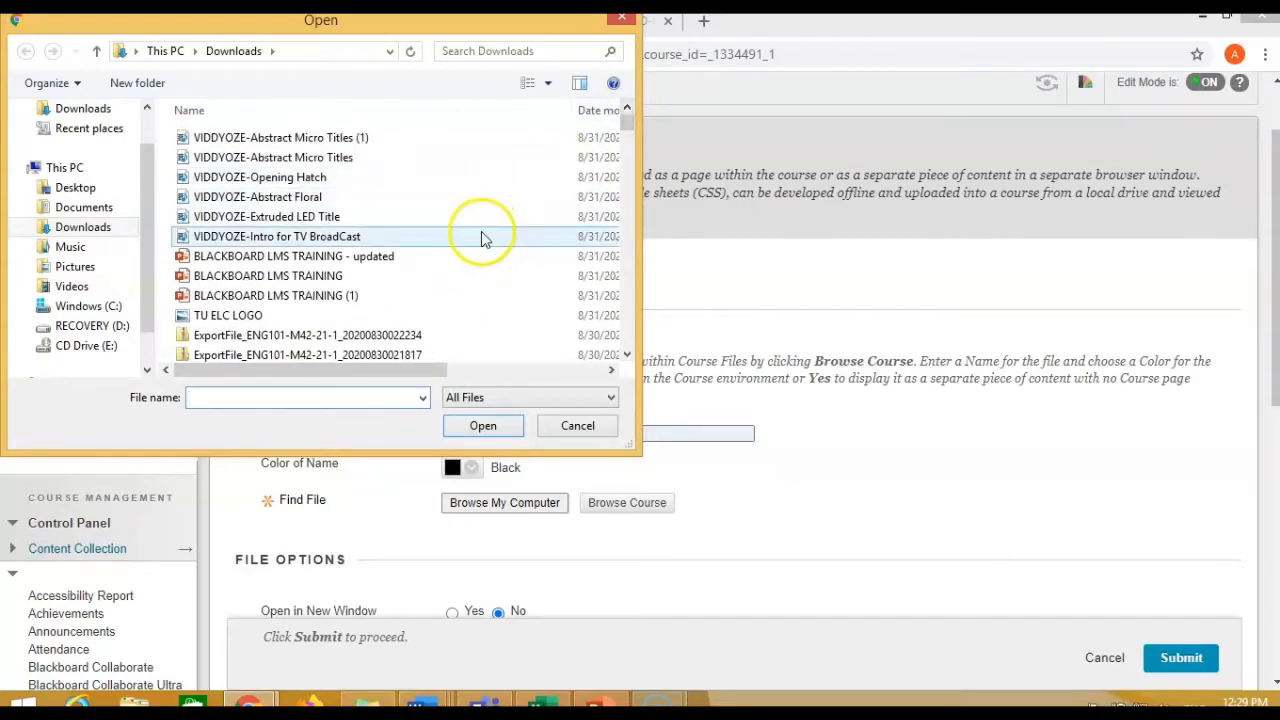
left_click(627, 355)
left_click(627, 355)
left_click(627, 355)
left_click(627, 355)
left_click(627, 355)
left_click(627, 355)
left_click(627, 355)
left_click(627, 355)
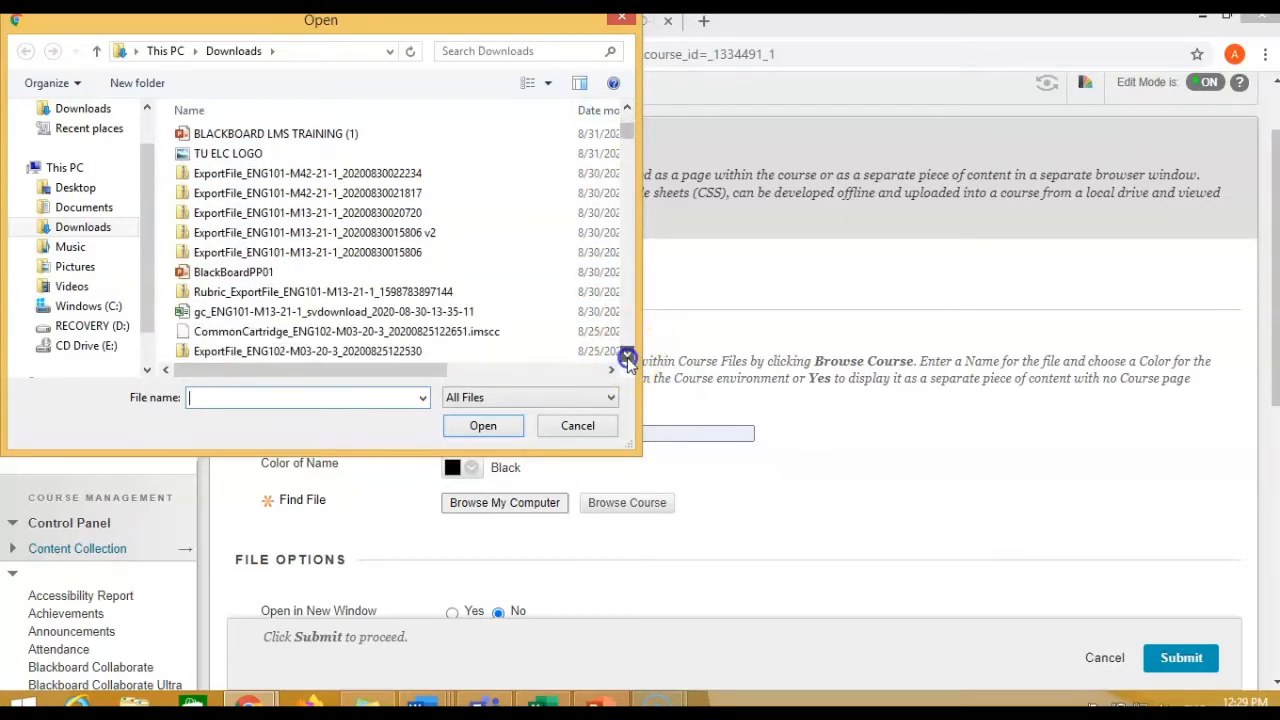
left_click(627, 355)
left_click(627, 355)
left_click(627, 355)
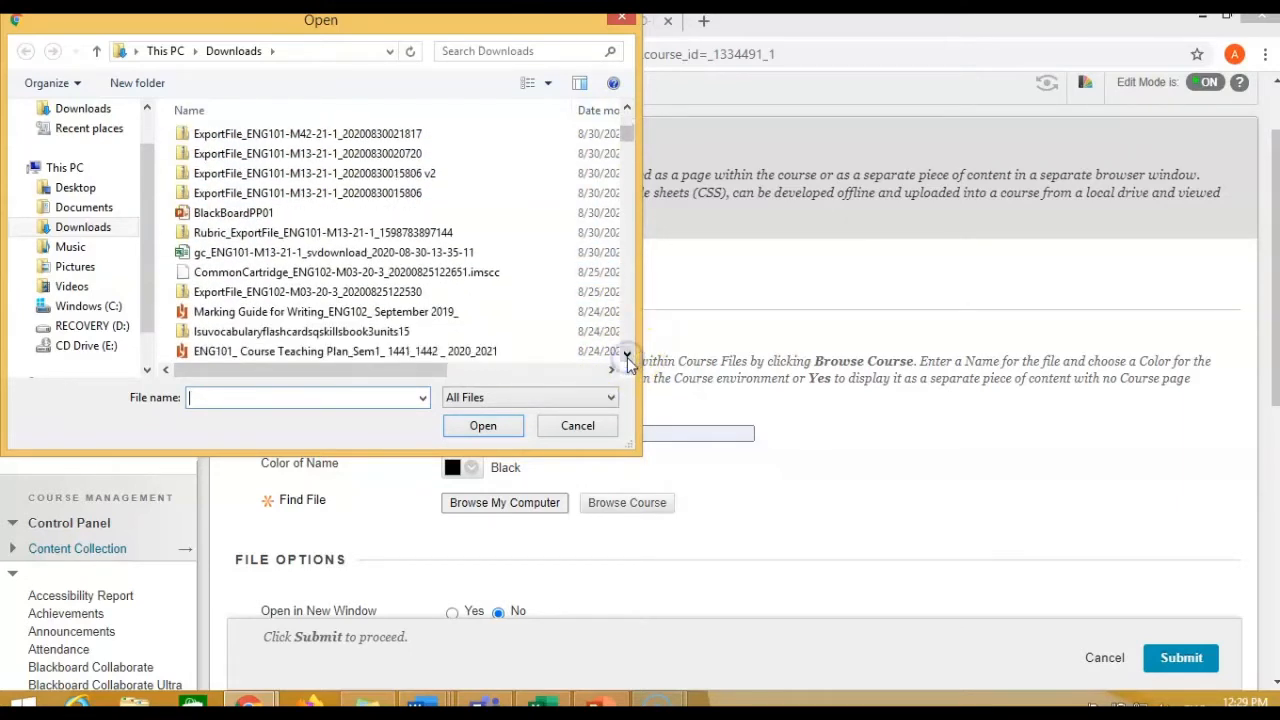
left_click(385, 353)
left_click(483, 426)
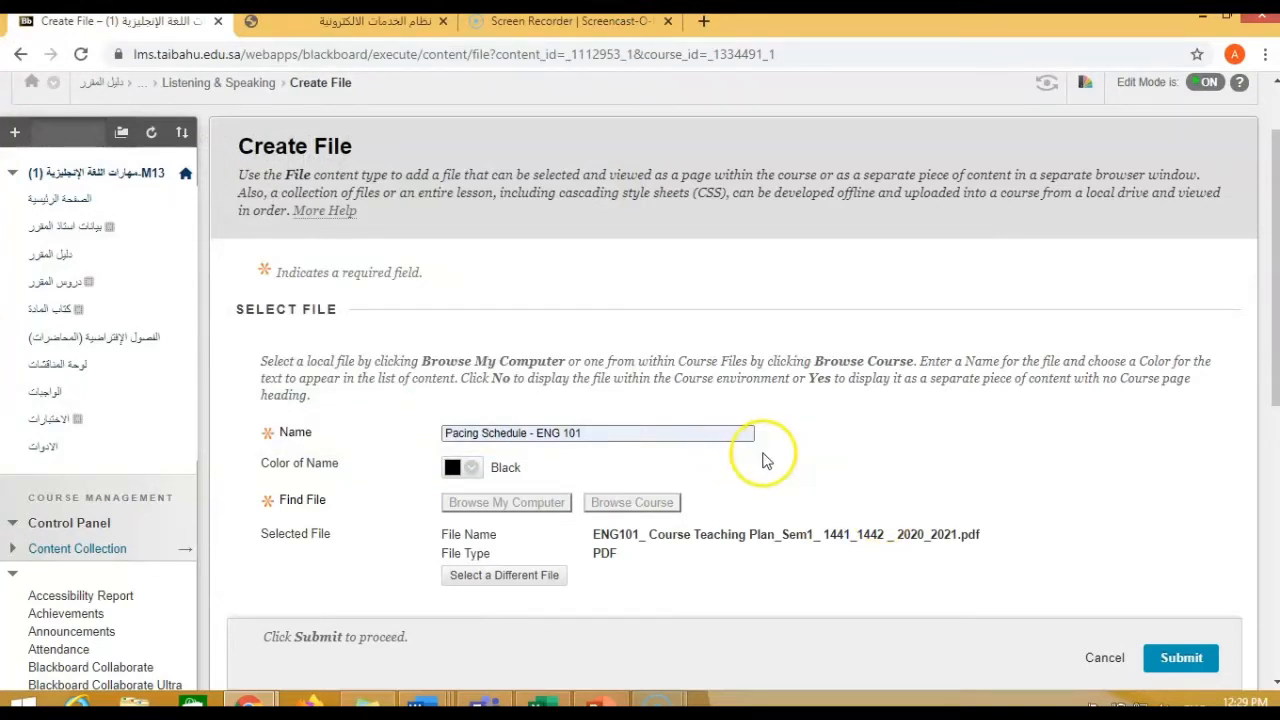
Step: Review the file options and standard options, leave them at their defaults, and submit the Pacing Schedule - ENG 101 file
scroll(757, 463, "down", 2)
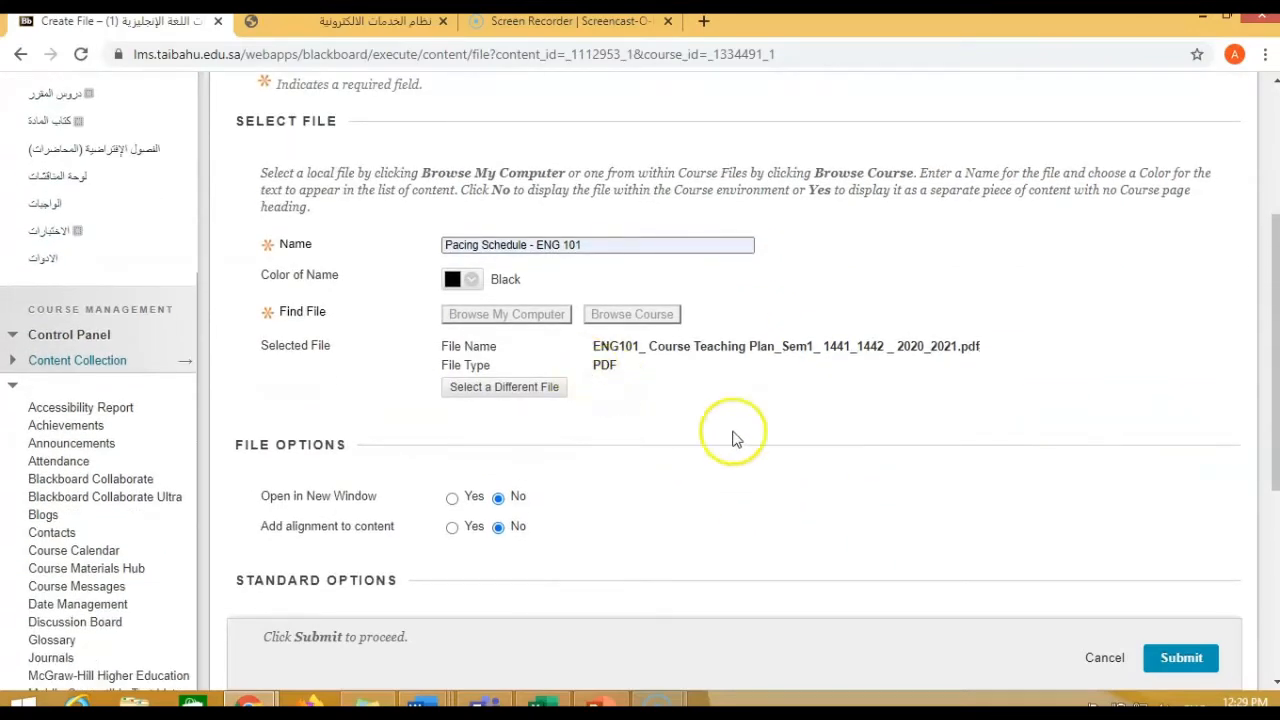
scroll(810, 575, "down", 1)
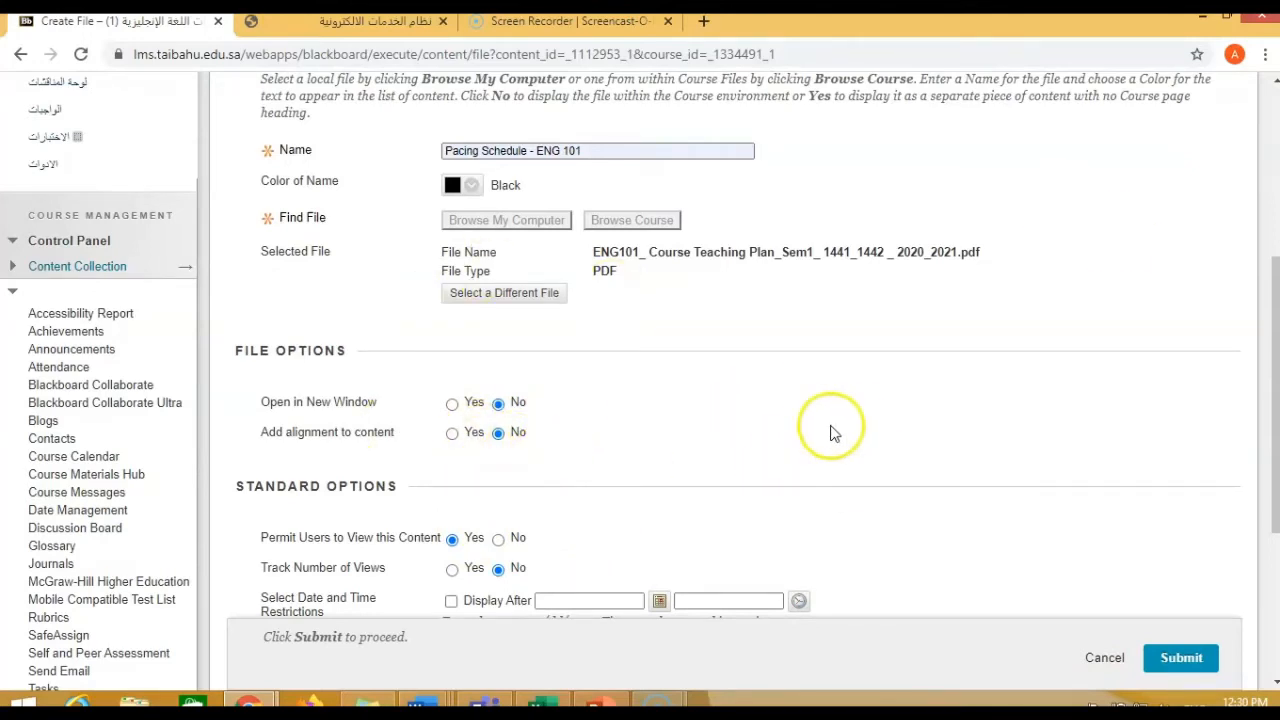
scroll(661, 435, "down", 2)
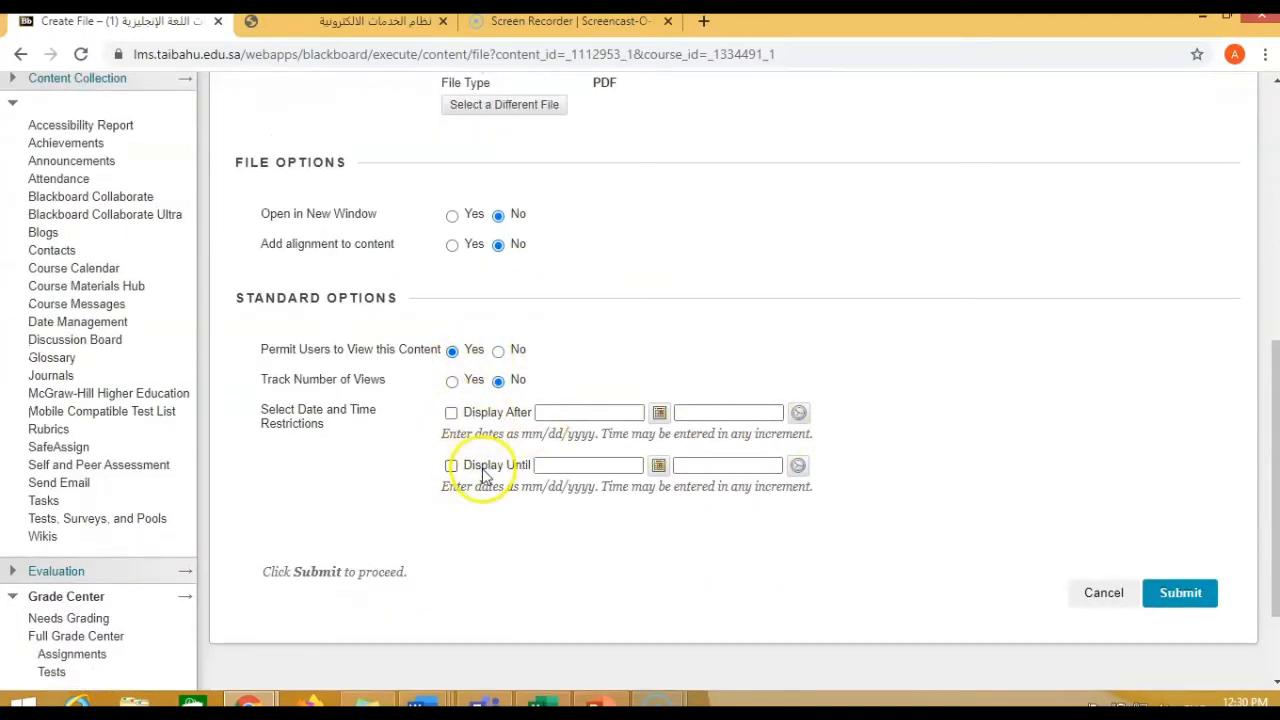
left_click(1184, 597)
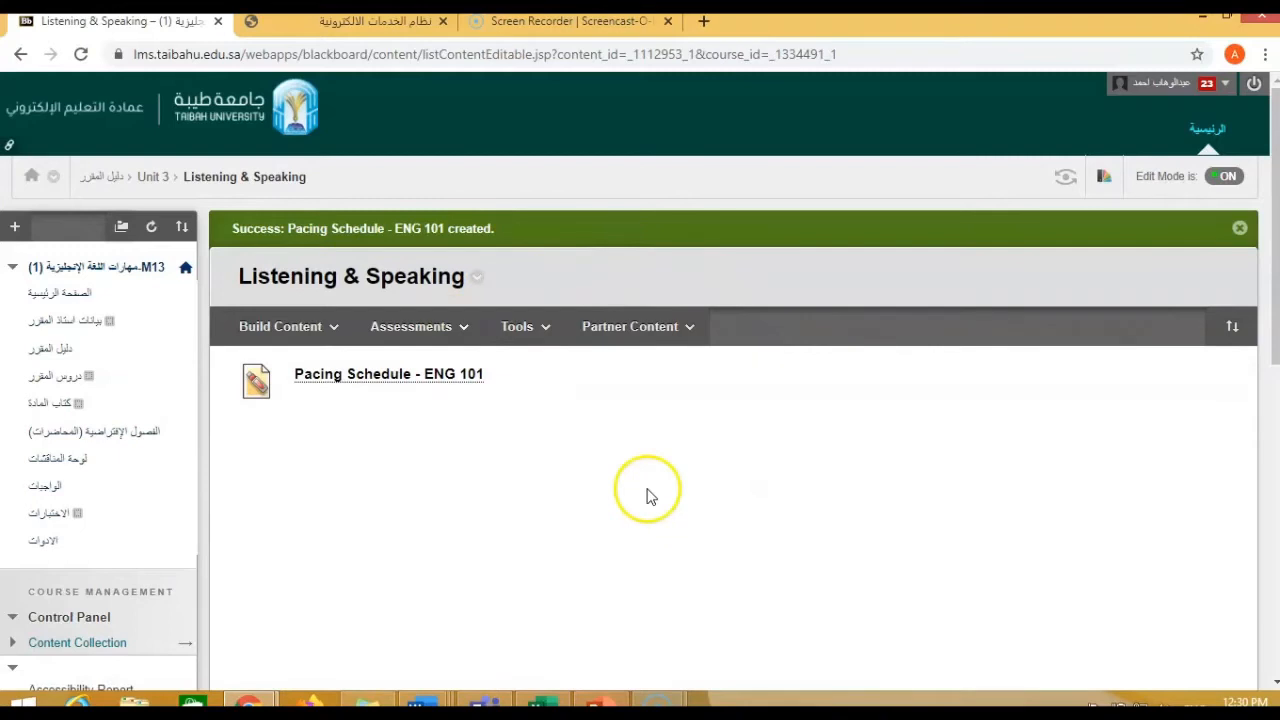
Step: Enter student preview and view the Pacing Schedule - ENG 101 document in Unit 3's Listening & Speaking folder under دليل المقرر
left_click(1068, 180)
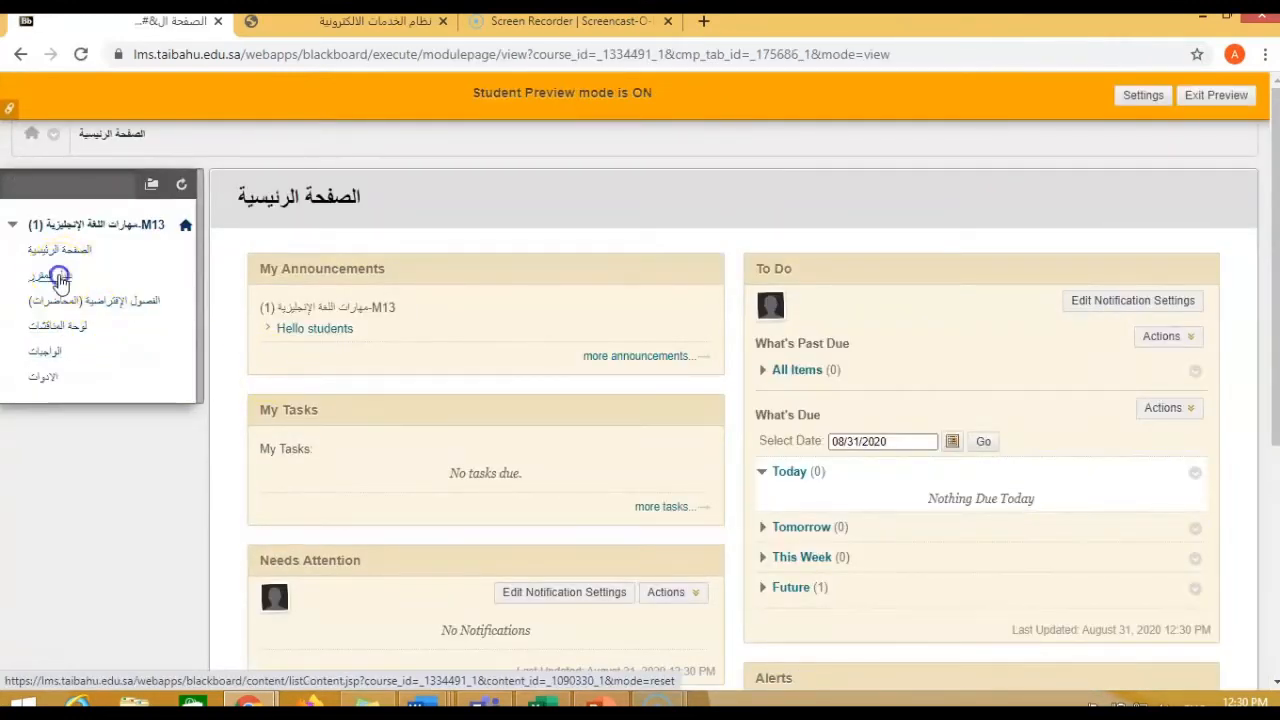
left_click(60, 280)
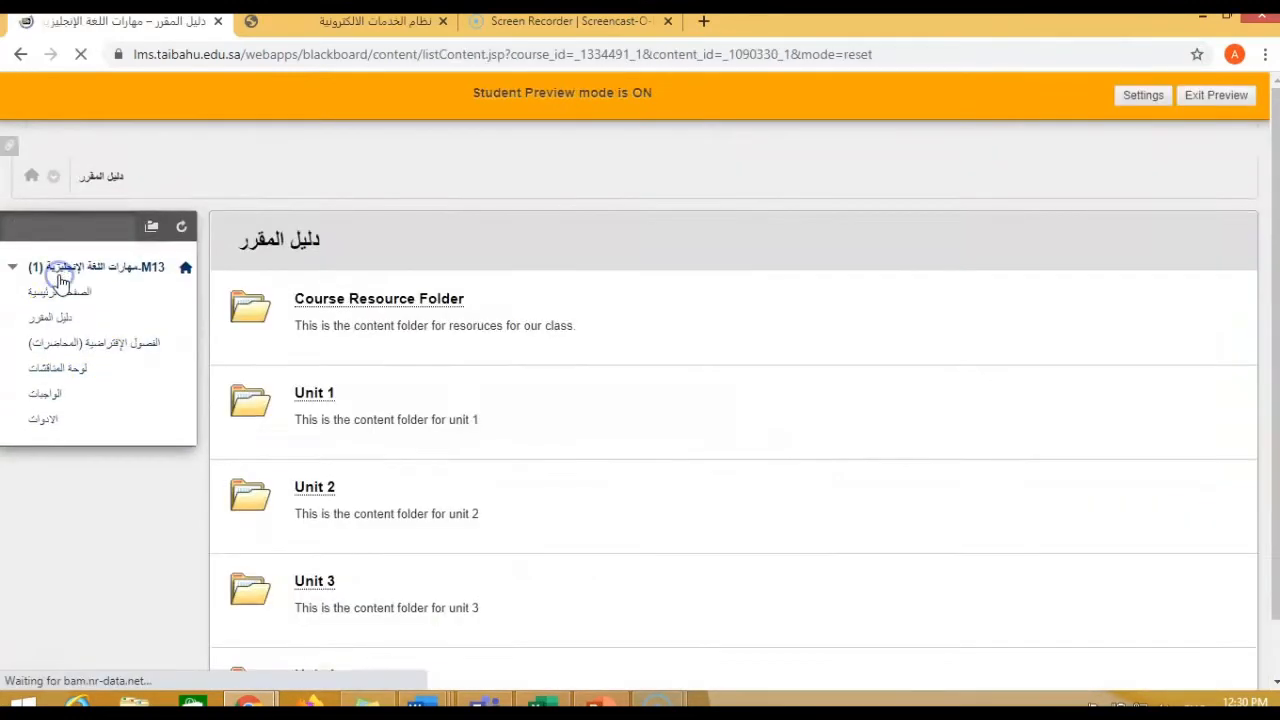
scroll(350, 348, "down", 1)
left_click(305, 505)
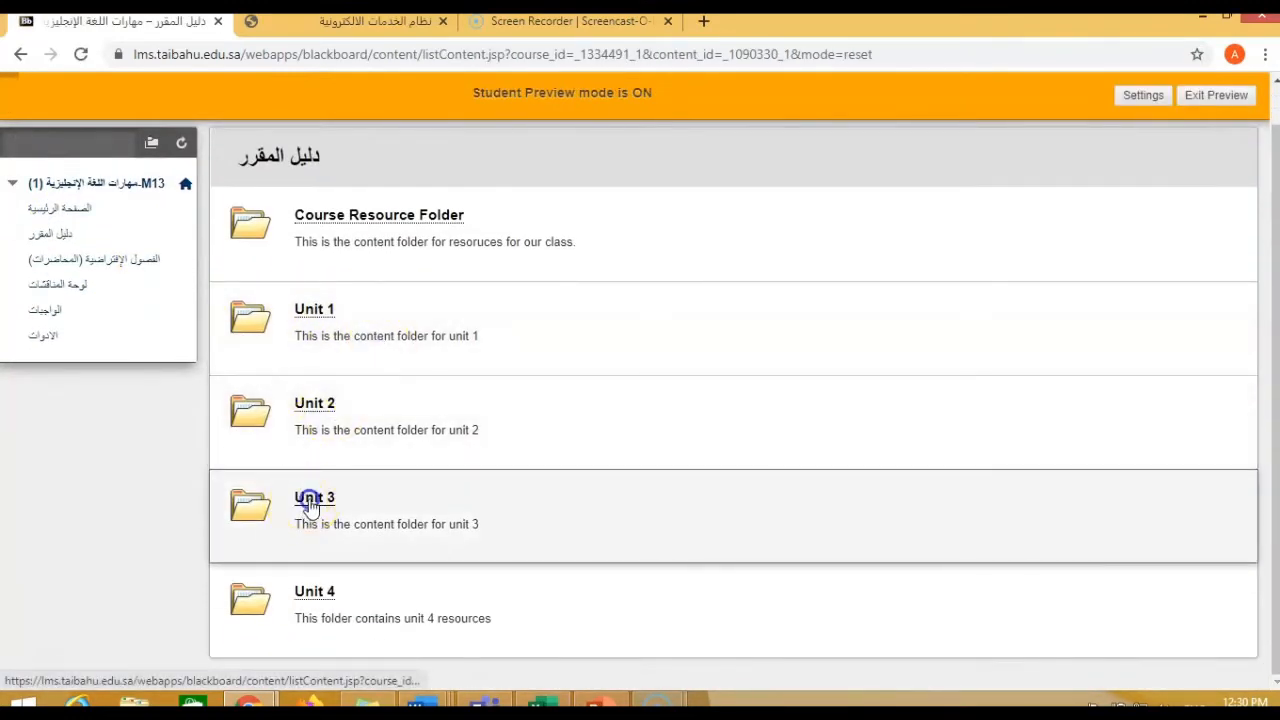
left_click(343, 298)
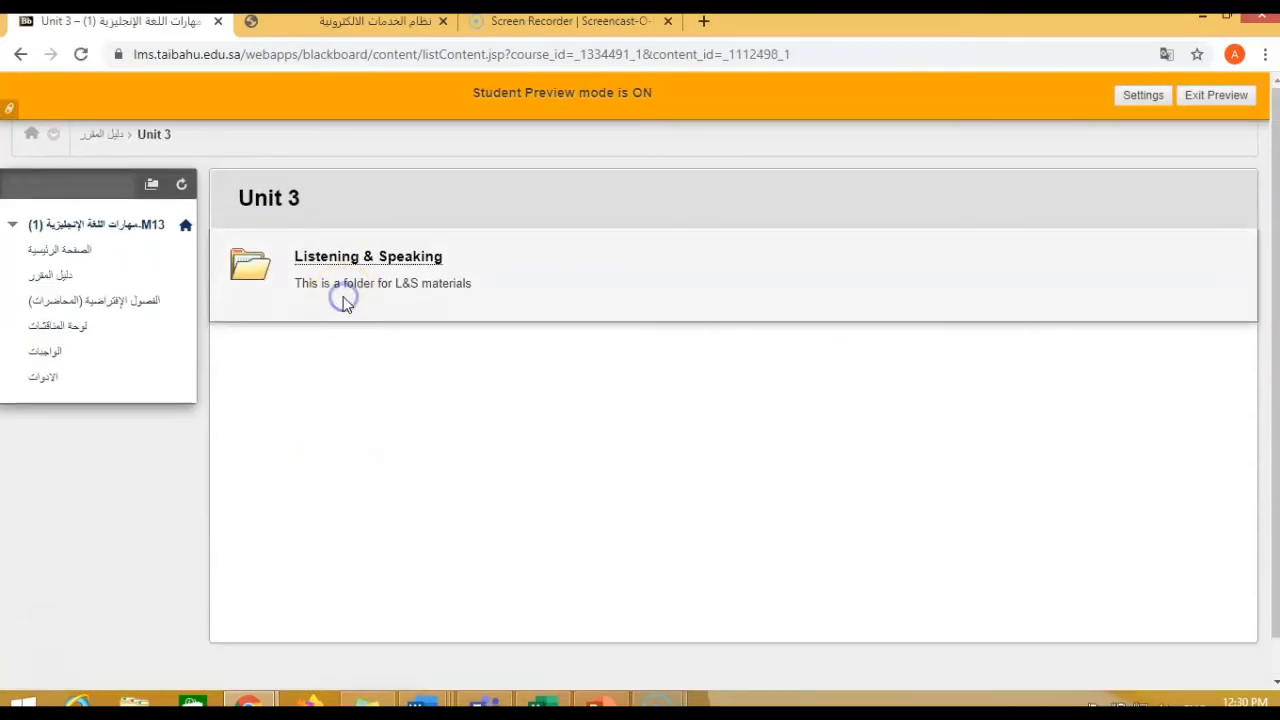
left_click(362, 262)
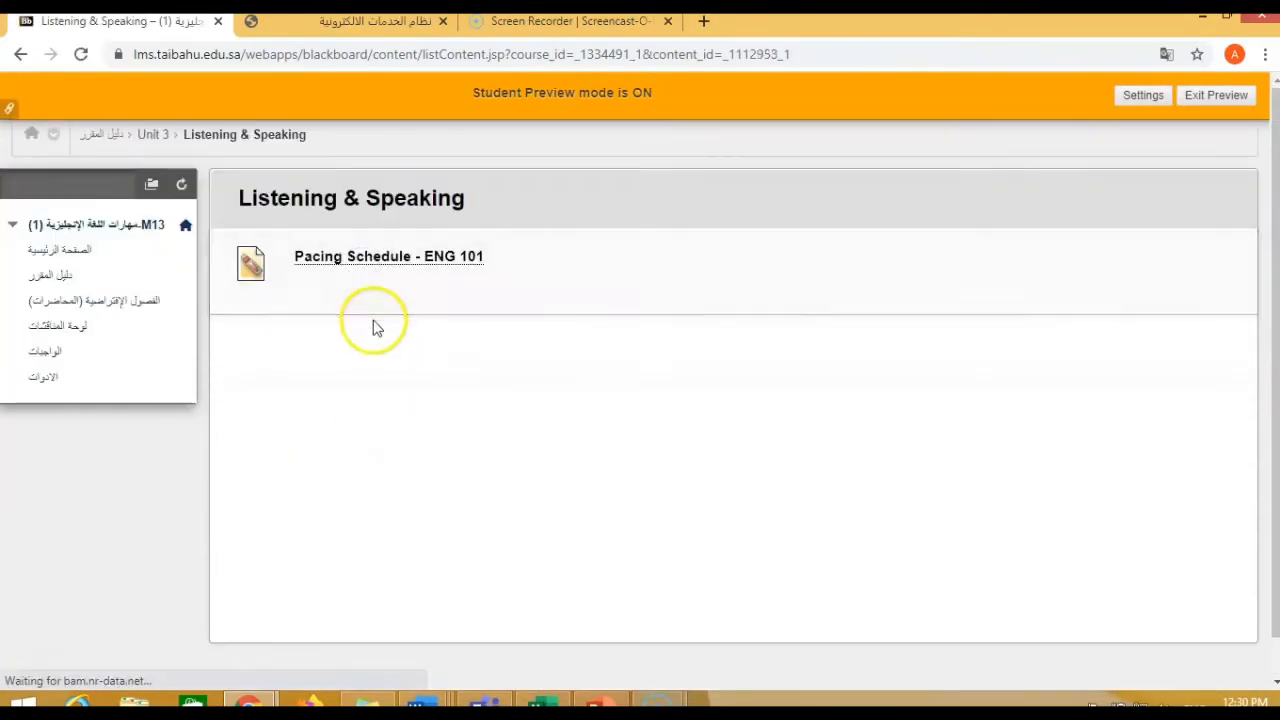
left_click(360, 266)
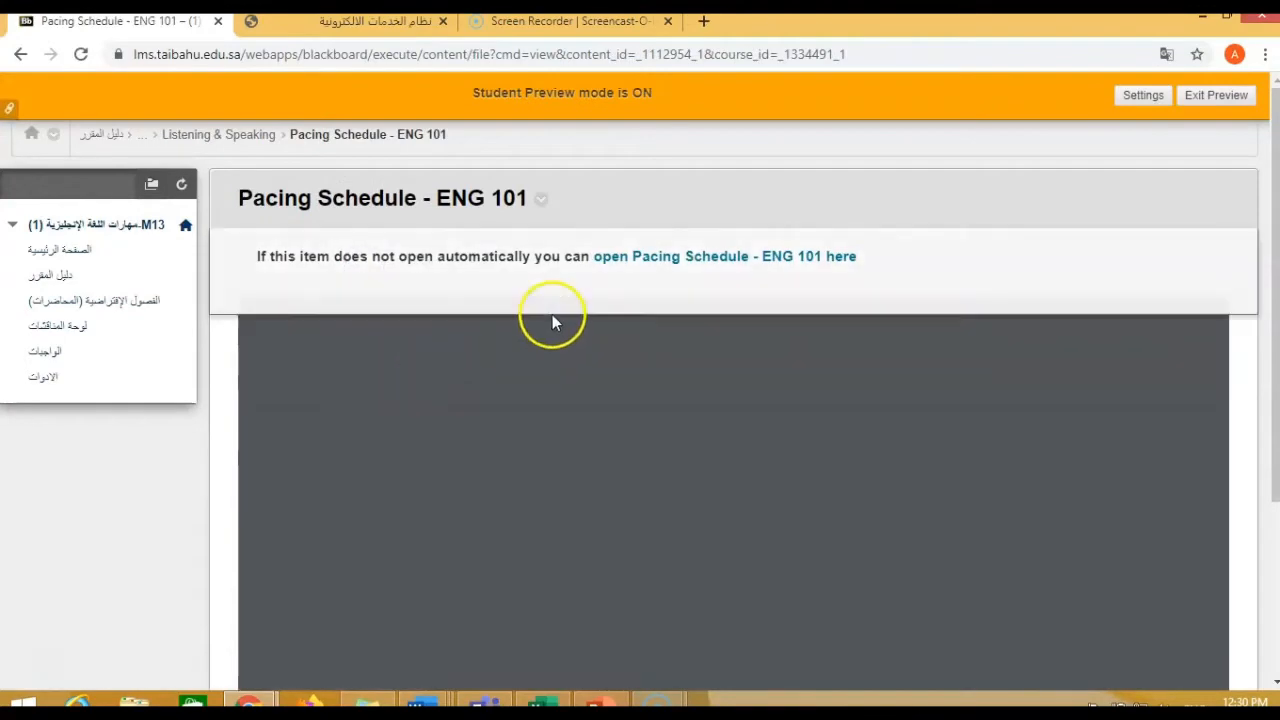
scroll(687, 456, "down", 5)
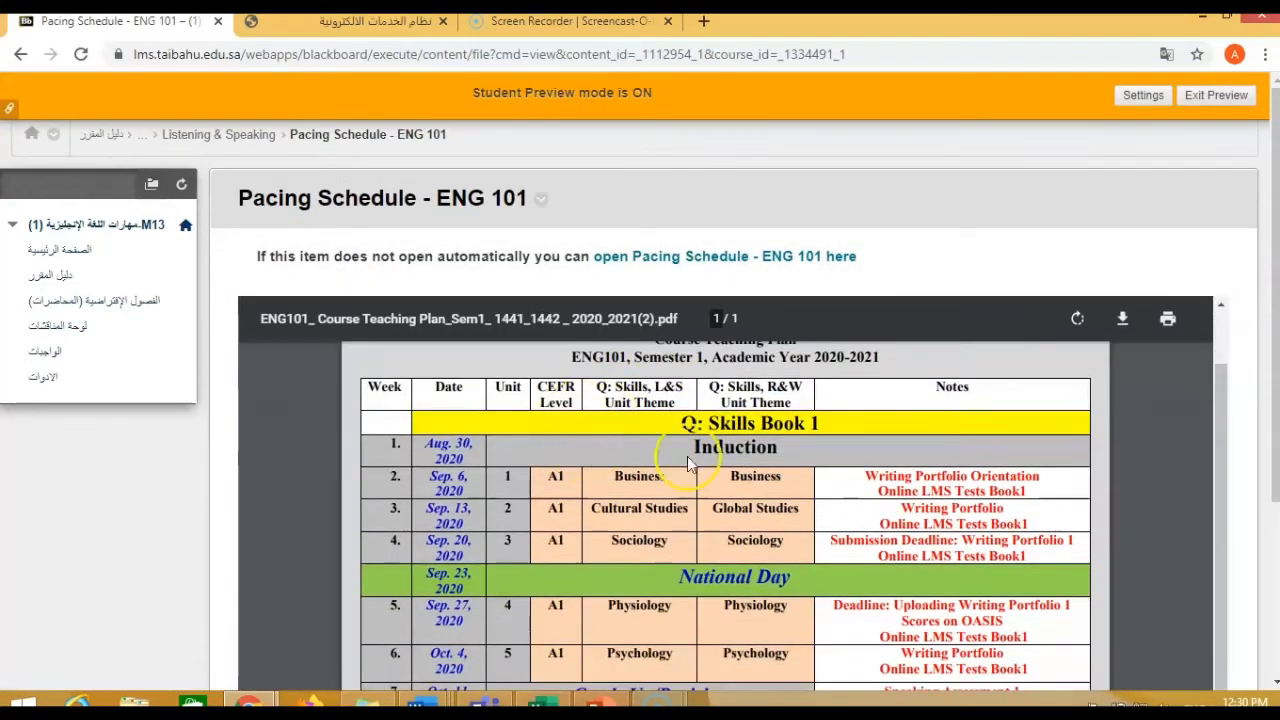
Step: Check the top of the pacing schedule document, and reopen Unit 3's Listening & Speaking folder in student preview through دليل المقرر
scroll(801, 478, "up", 5)
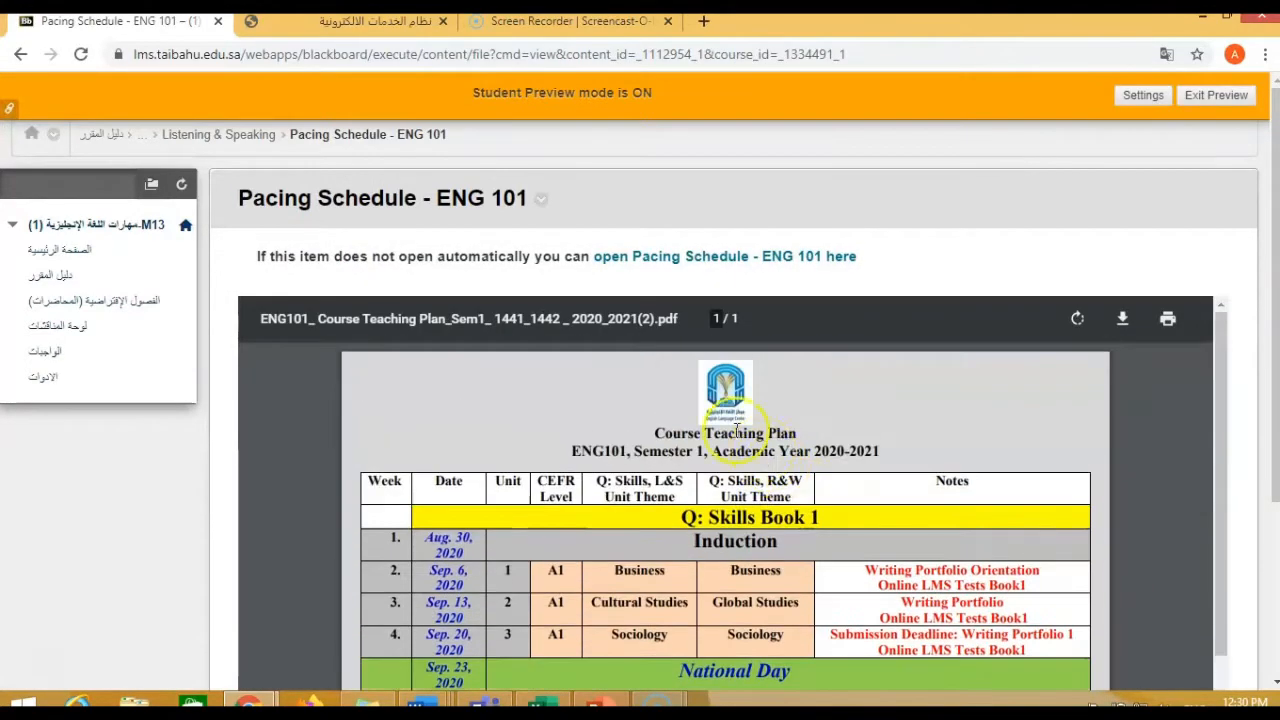
left_click(52, 277)
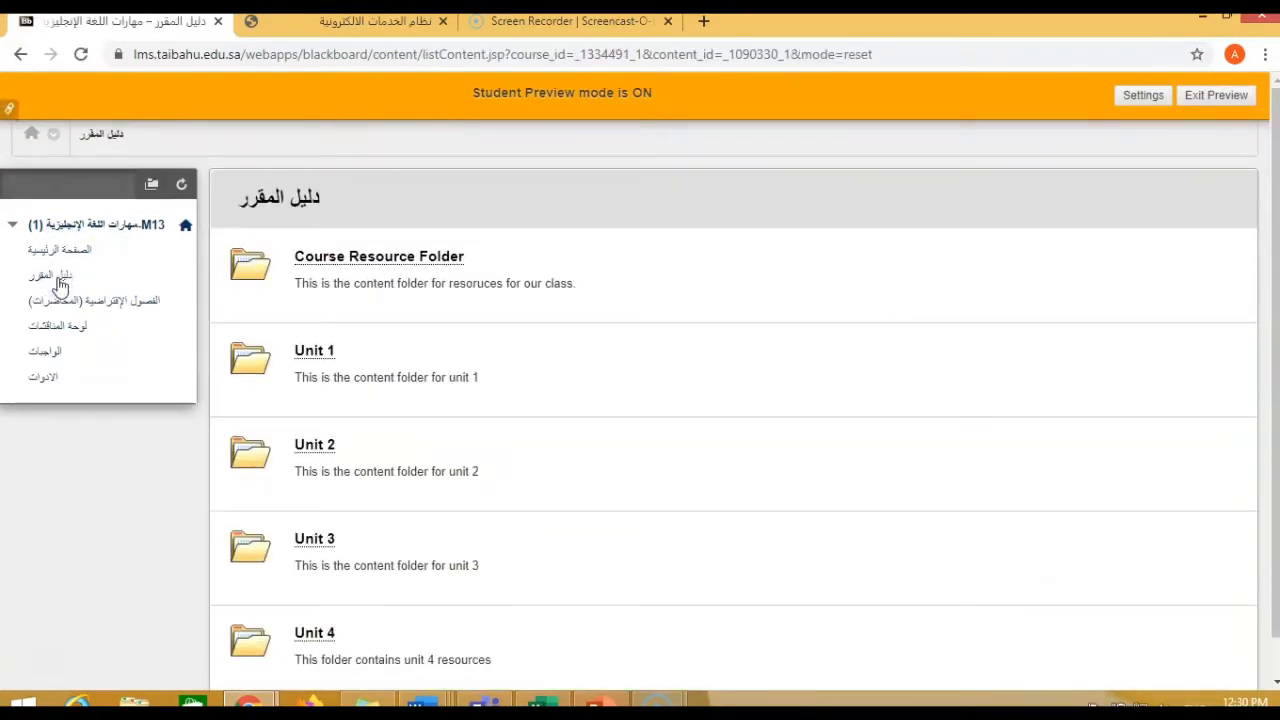
scroll(414, 466, "down", 1)
left_click(313, 495)
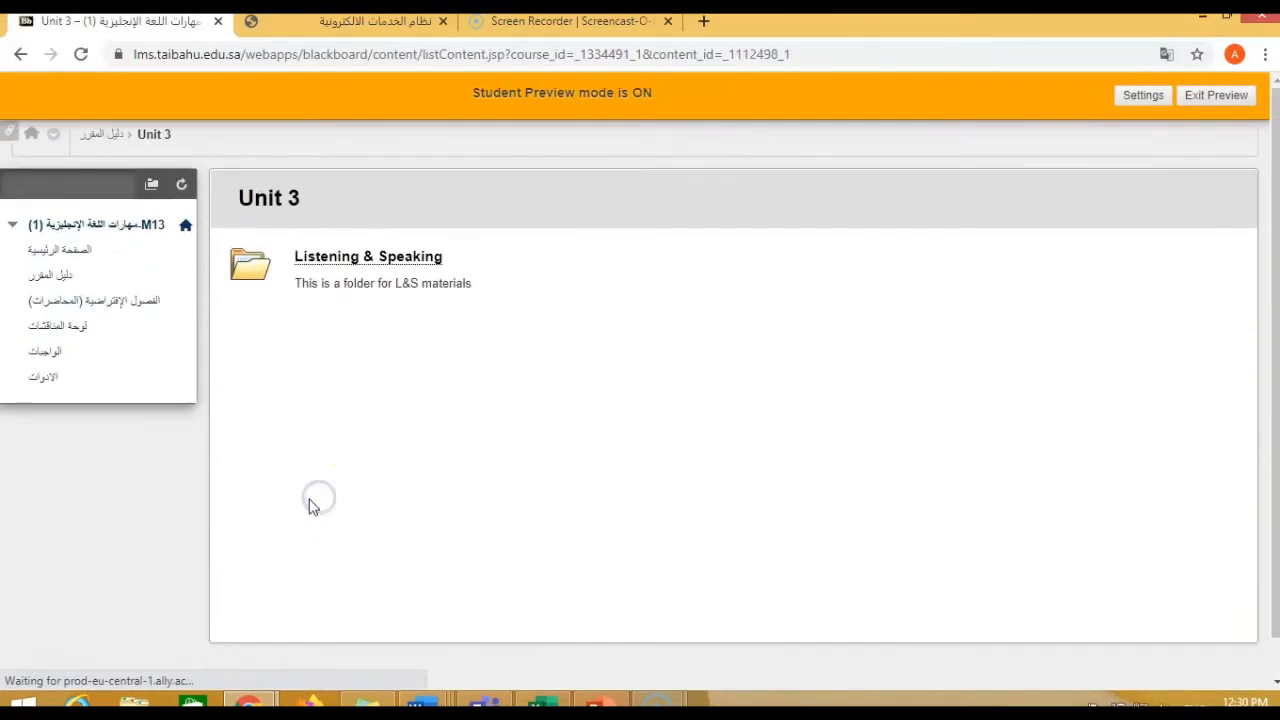
left_click(328, 259)
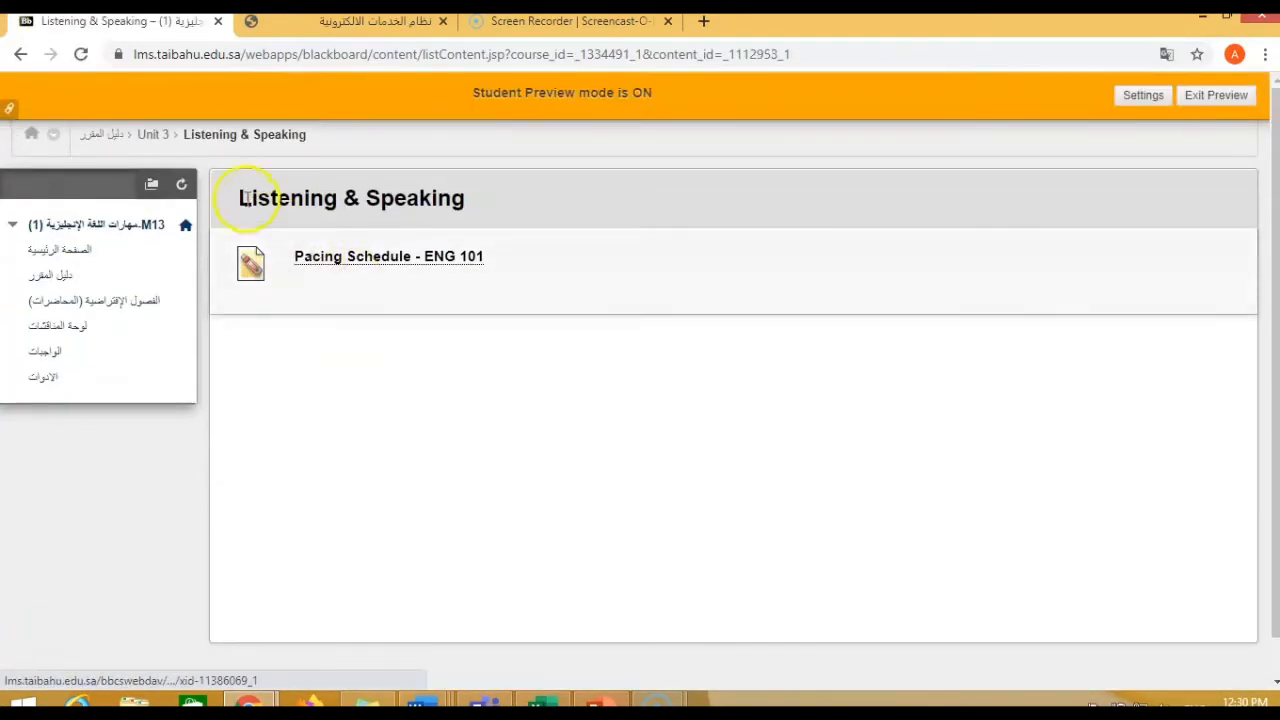
Step: Exit student preview and open the Listening & Speaking folder in Unit 3 under دليل المقرر for editing
left_click(1220, 96)
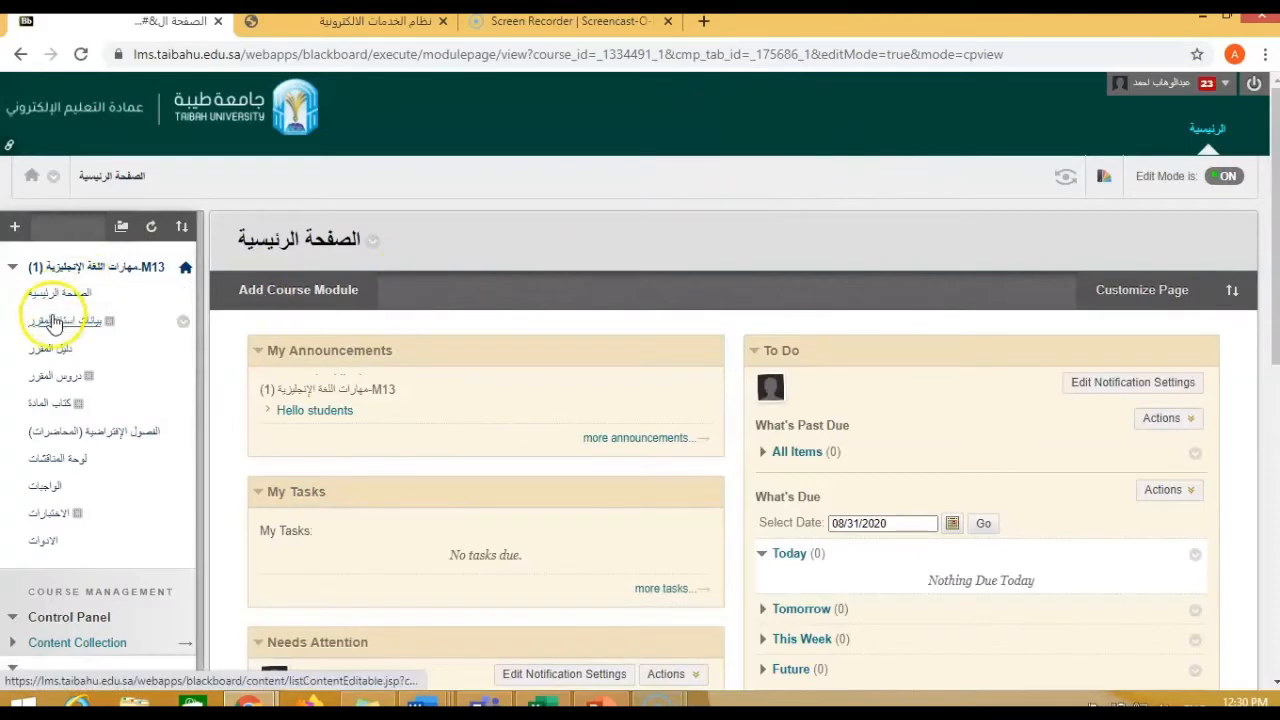
left_click(48, 348)
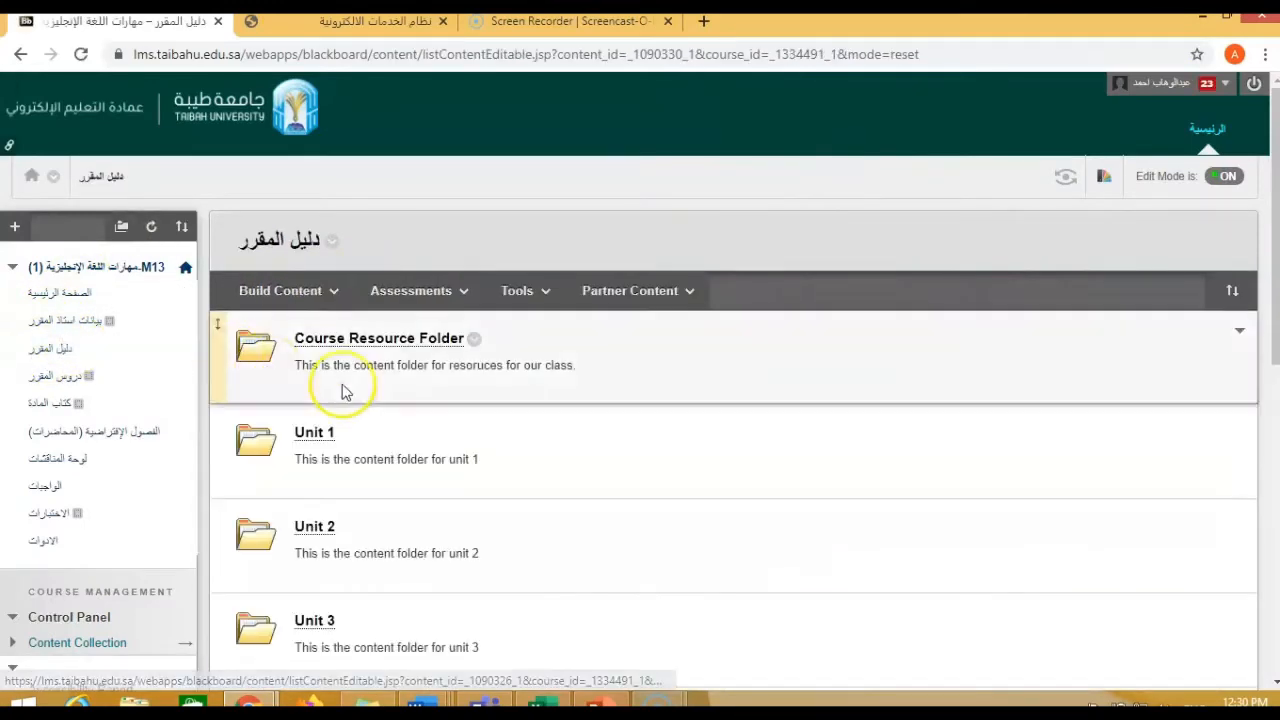
scroll(345, 392, "down", 2)
left_click(310, 446)
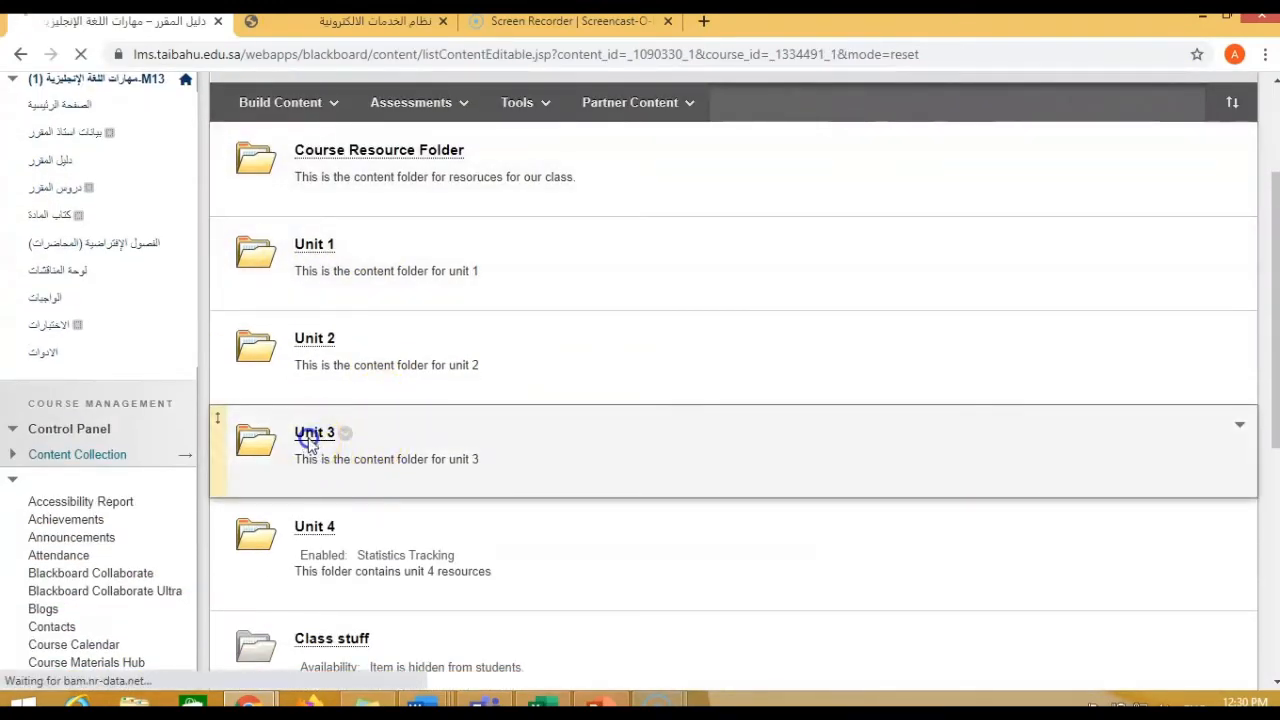
mouse_move(300, 291)
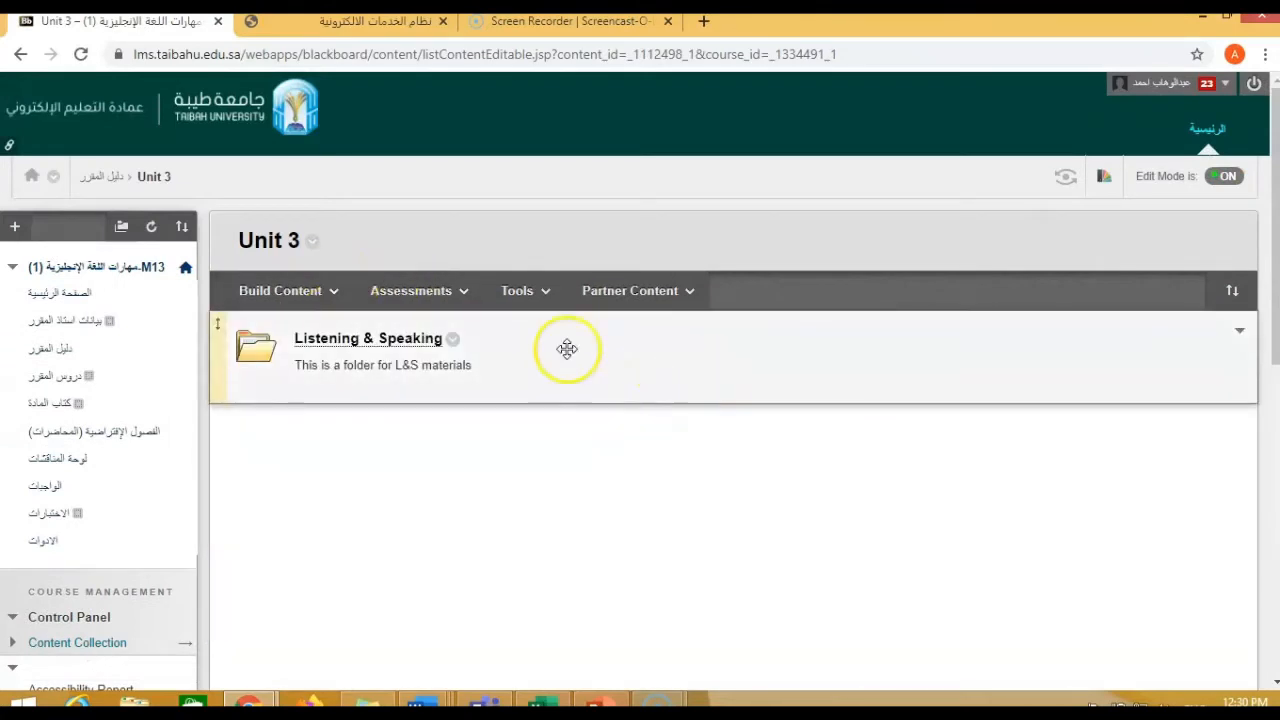
left_click(386, 342)
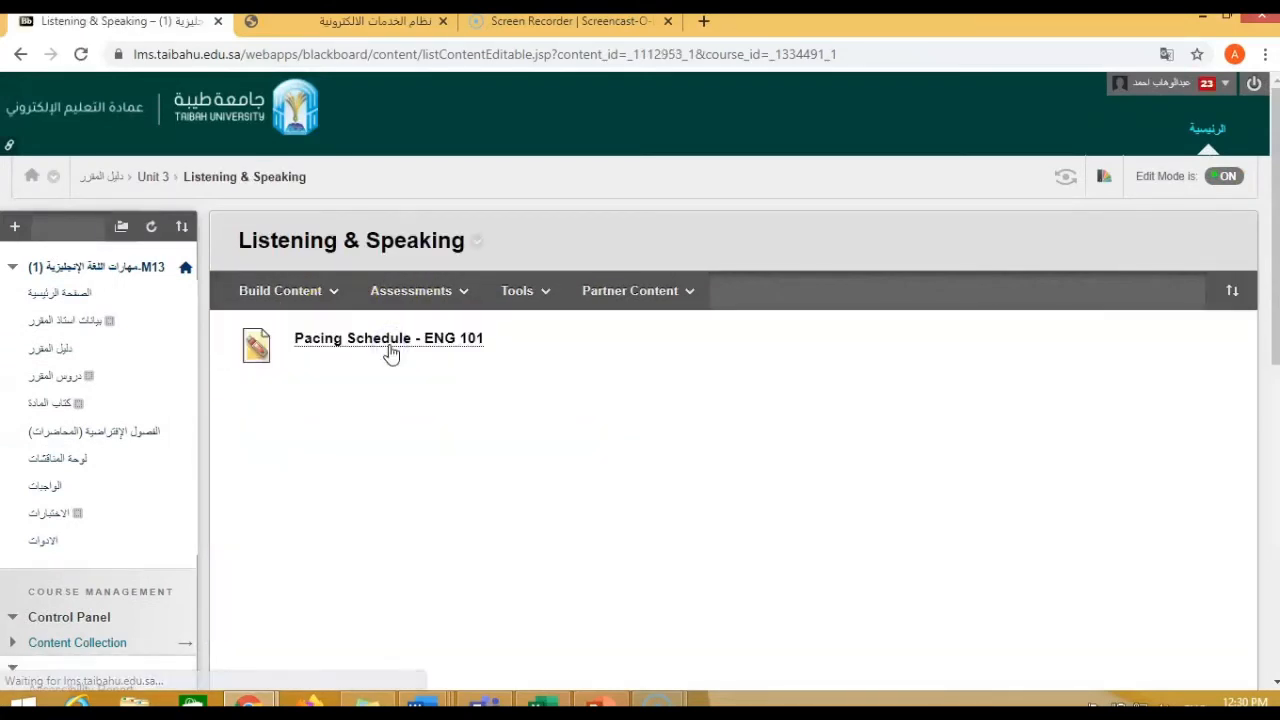
Step: Start a new Video entry in the Listening & Speaking folder, name it "Comparative Video Lesson", and choose a YouTube Video mashup as its source
scroll(390, 350, "down", 1)
mouse_move(322, 215)
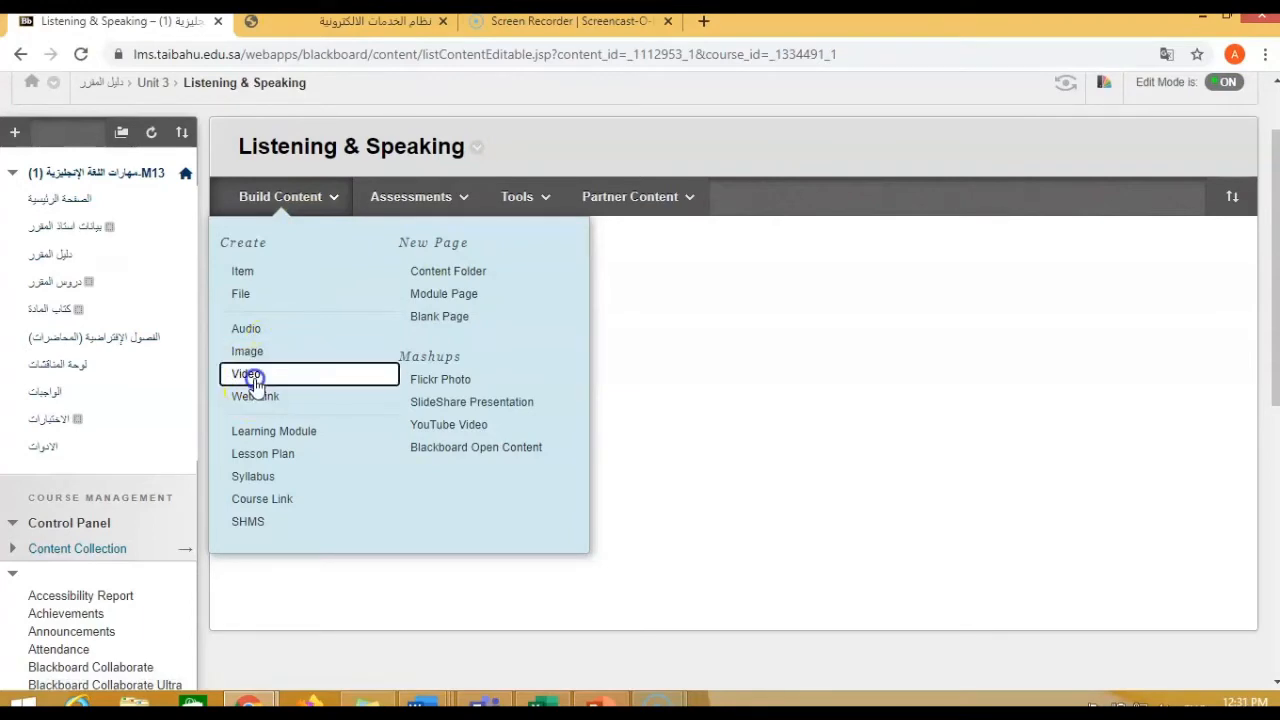
left_click(255, 382)
scroll(457, 400, "down", 2)
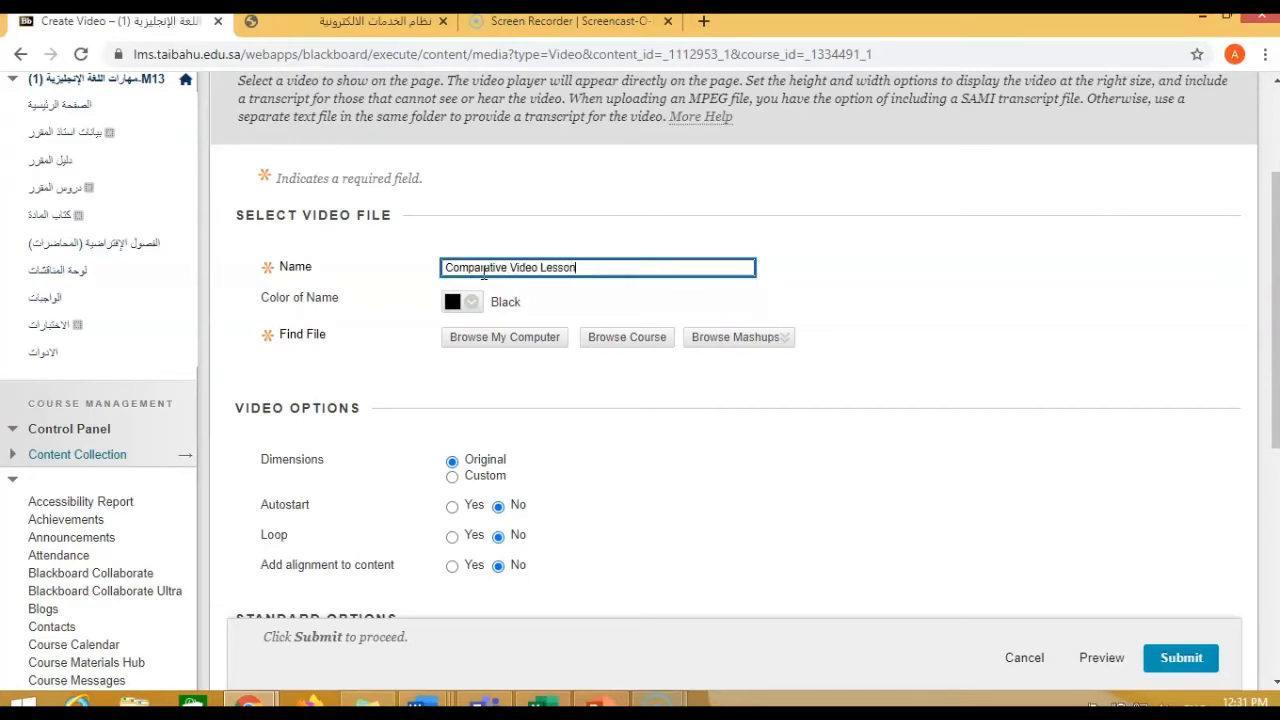
left_click(562, 376)
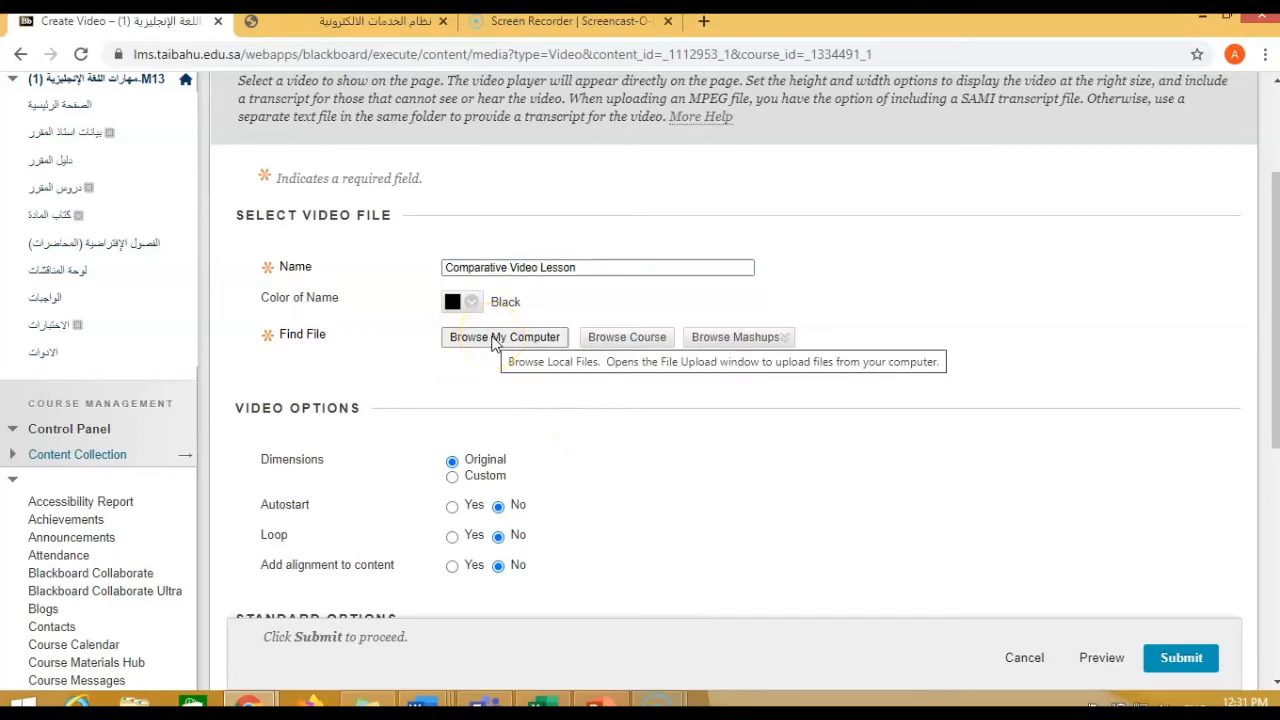
left_click(745, 339)
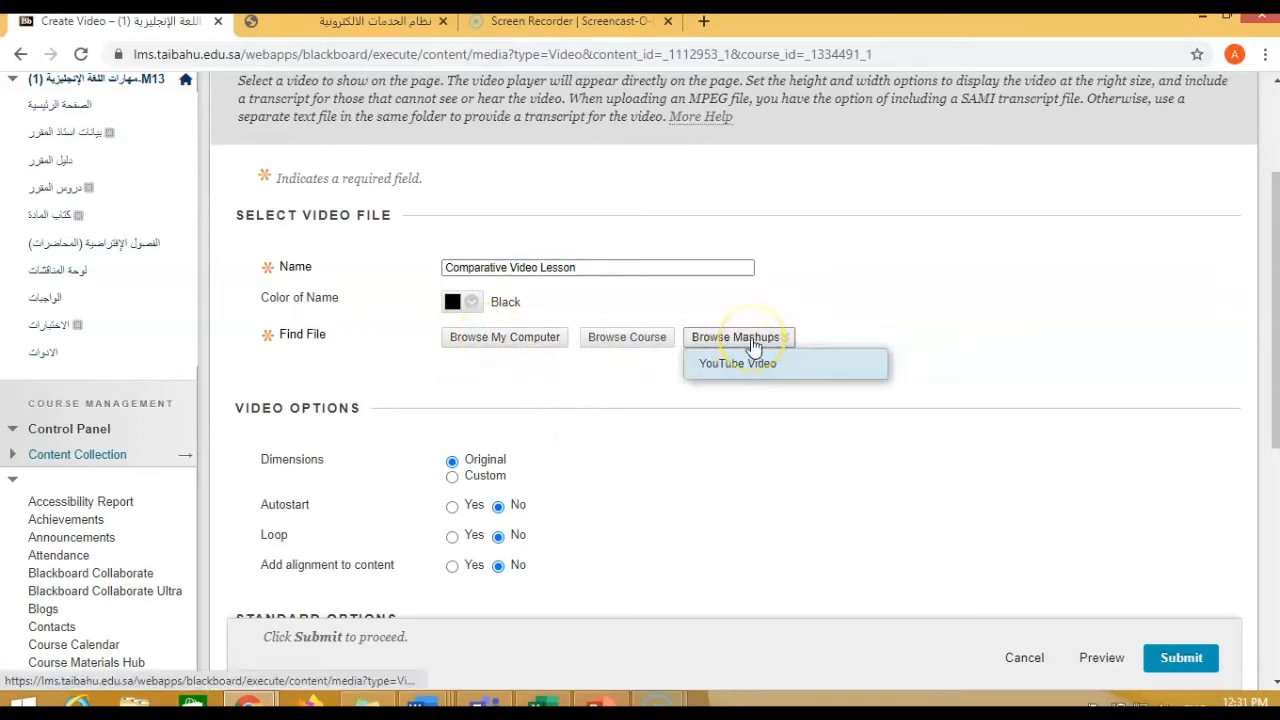
left_click(751, 368)
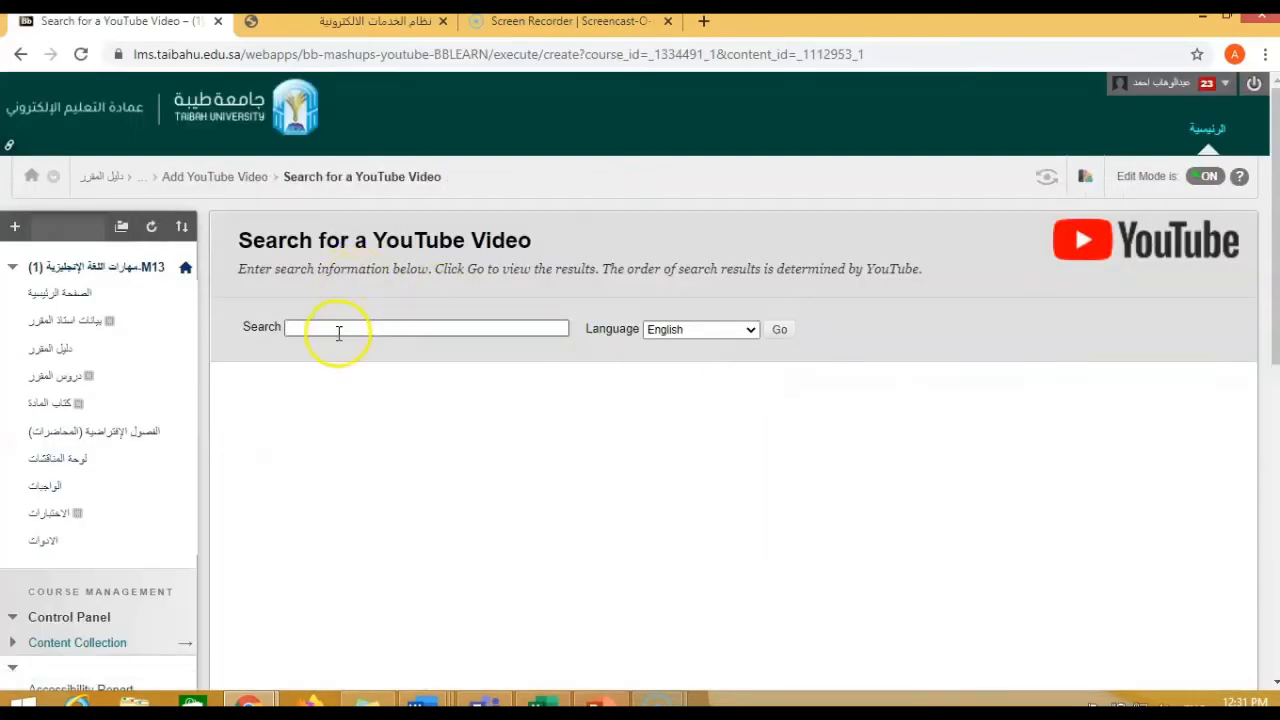
Step: Search for YouTube videos with the term "comparatives"
left_click(339, 333)
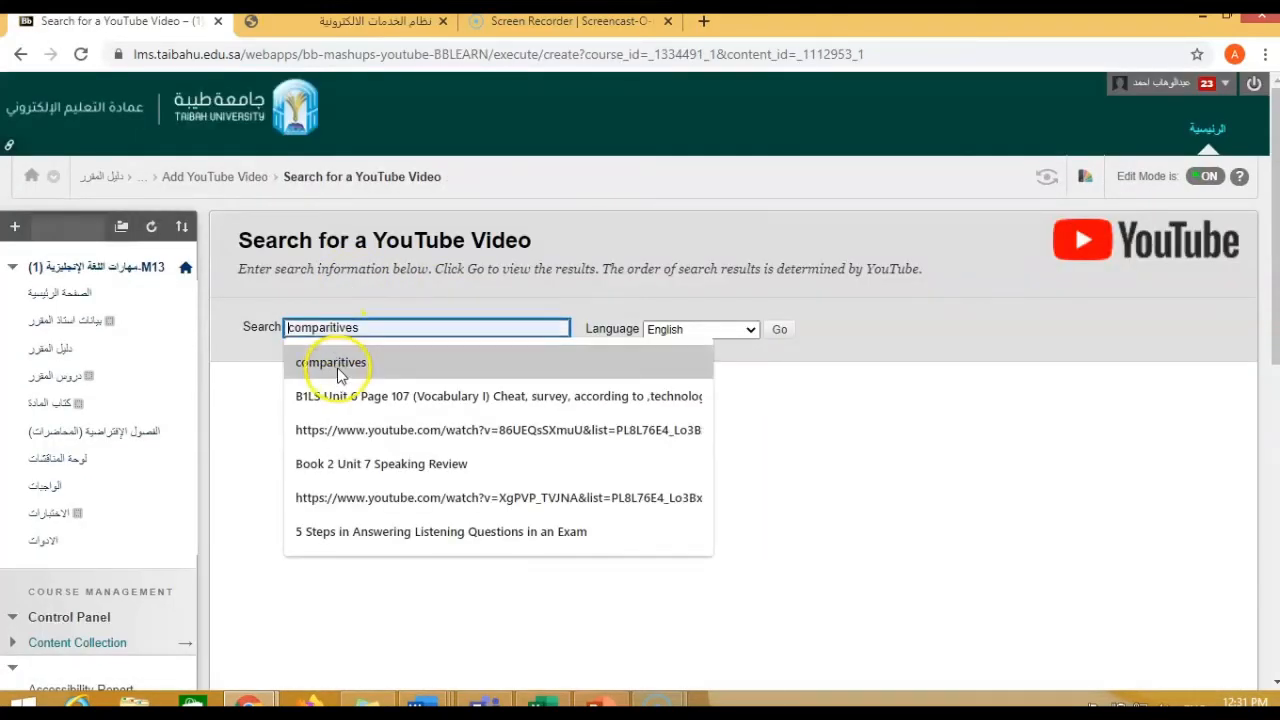
left_click(338, 366)
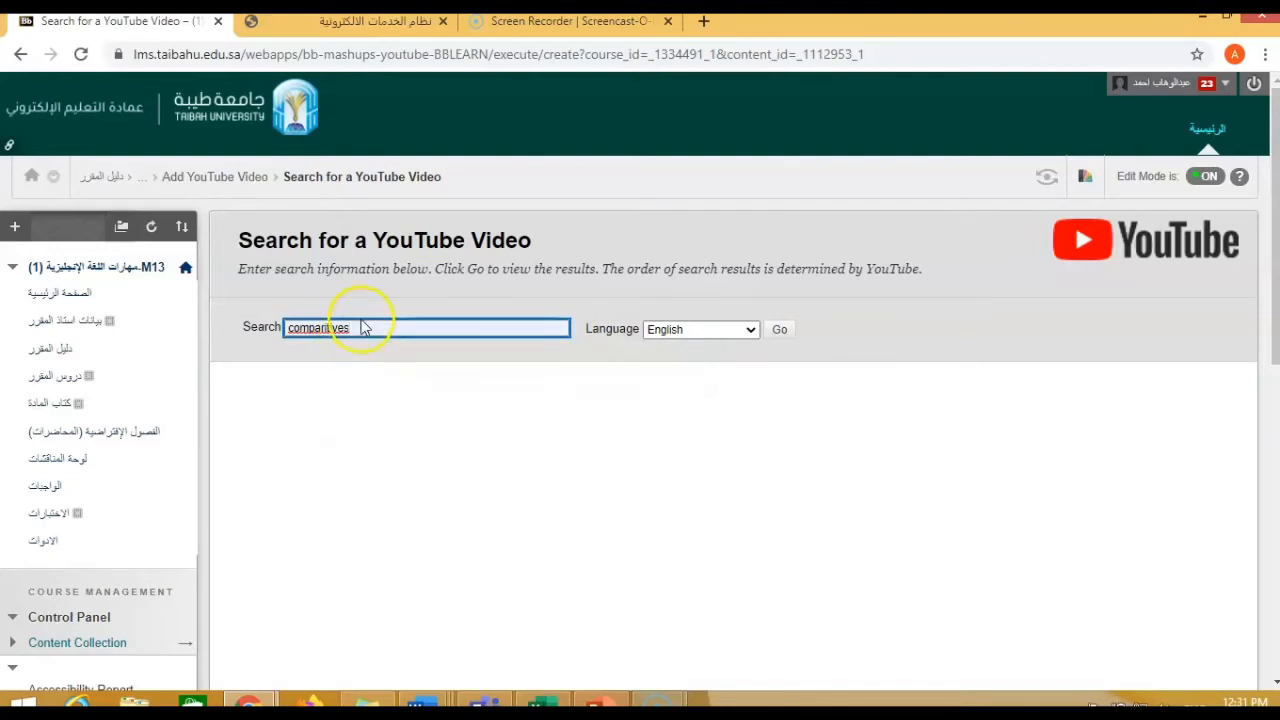
double_click(362, 323)
type("co")
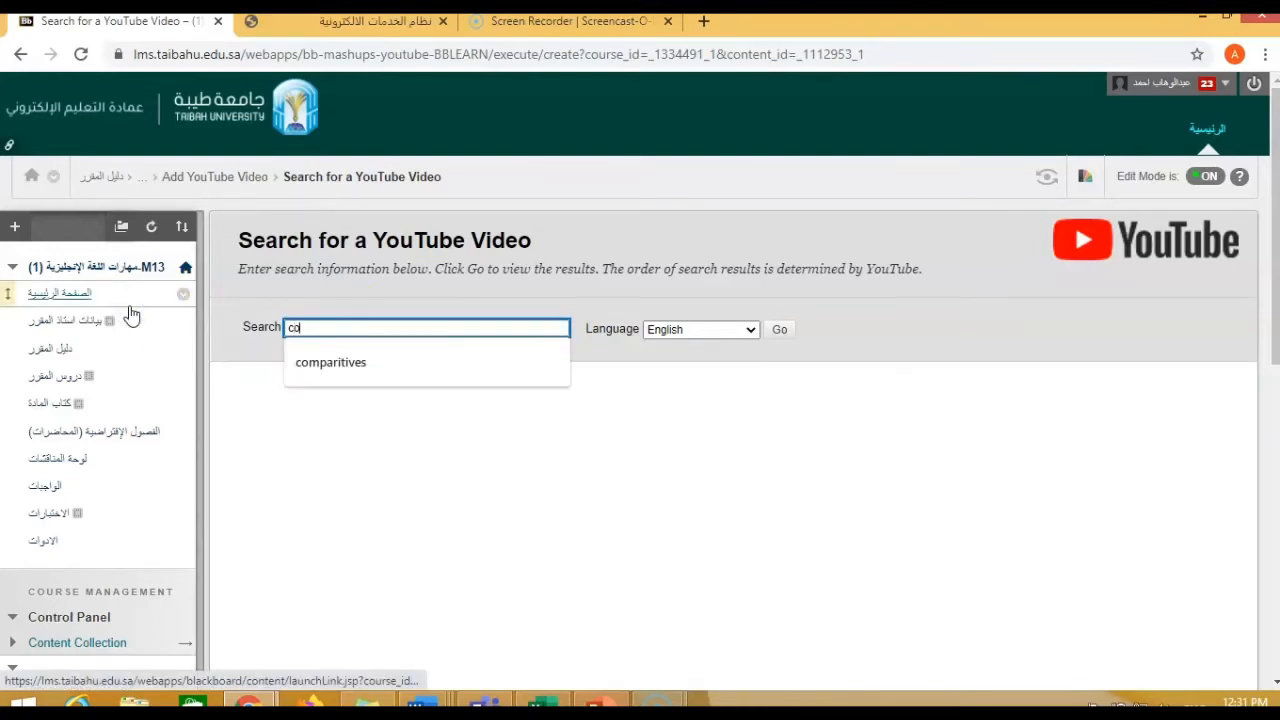
type("mparatives")
key("Return")
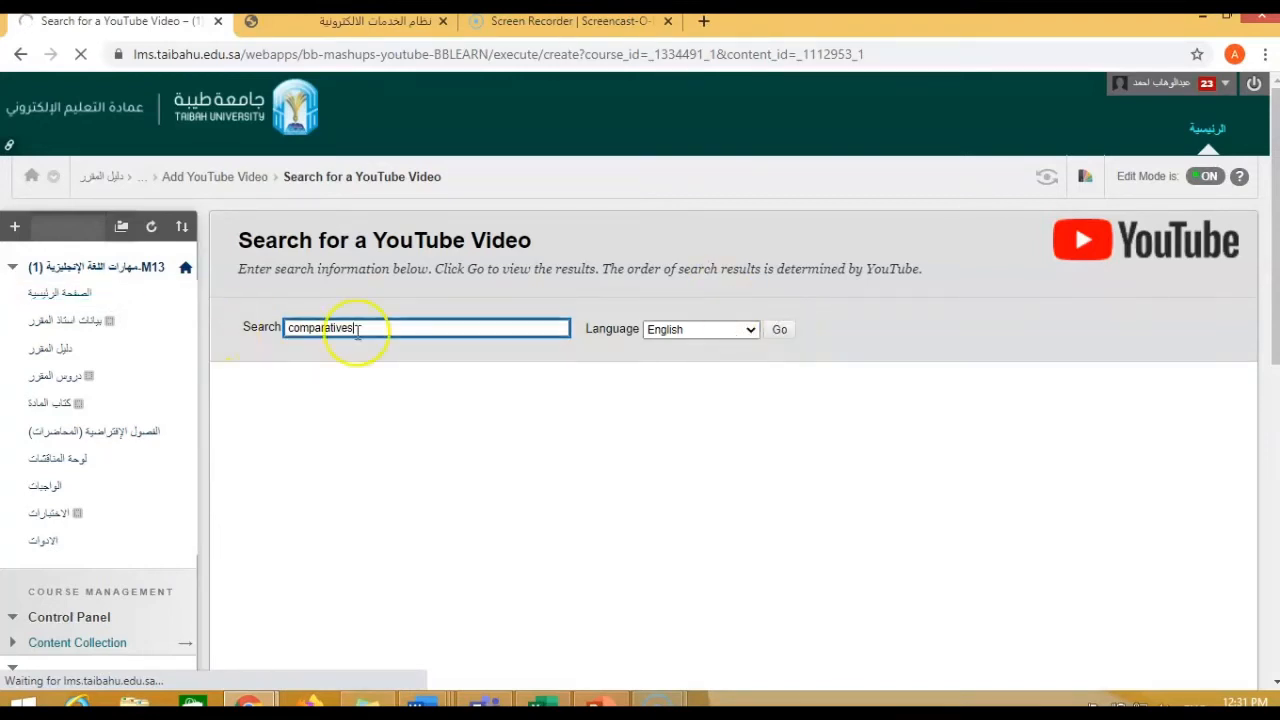
left_click(780, 332)
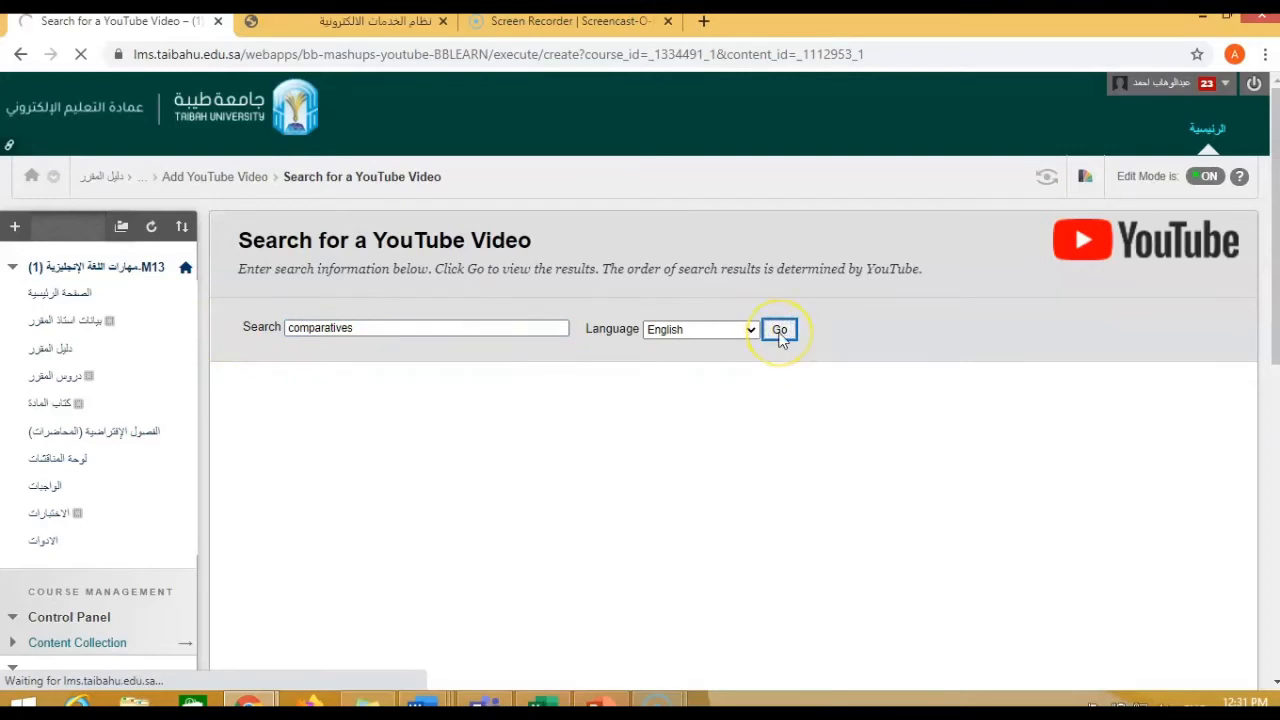
left_click(781, 334)
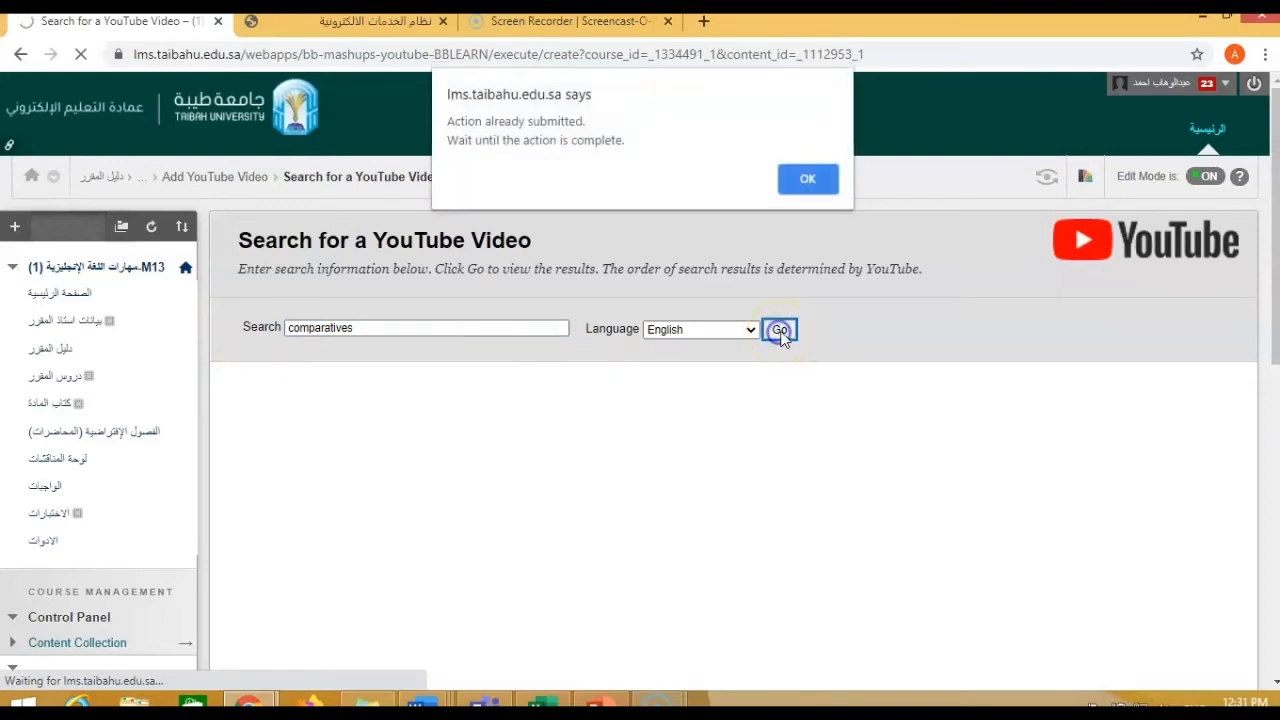
left_click(812, 178)
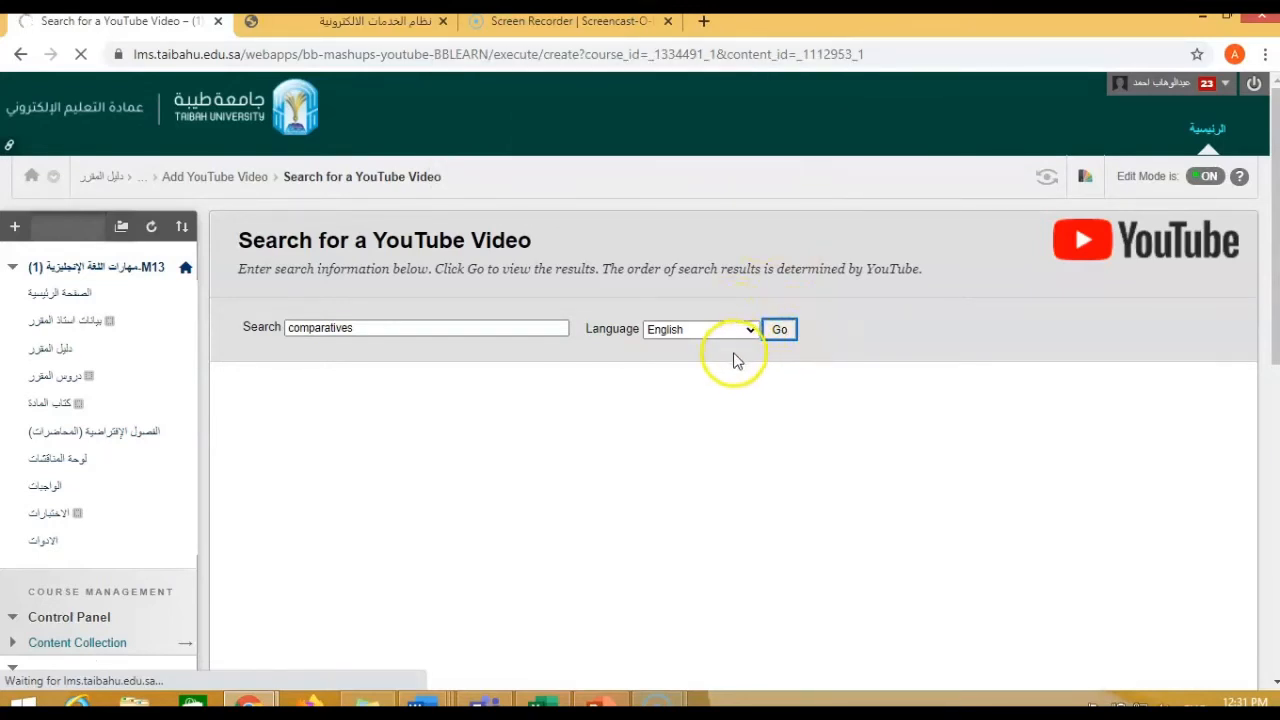
Step: Look through the YouTube search results and select the video "Comparatives grammar animation -- Mosaic"
scroll(720, 398, "down", 1)
scroll(716, 398, "up", 1)
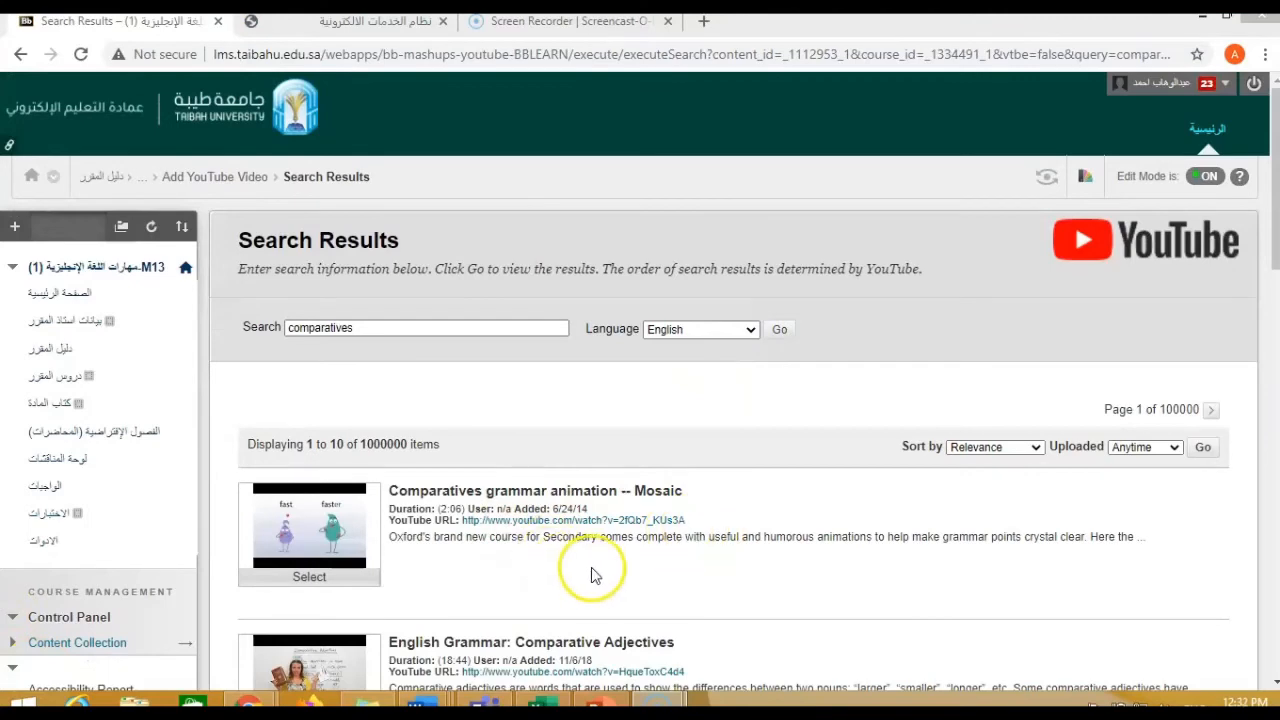
scroll(216, 526, "down", 2)
scroll(216, 526, "down", 1)
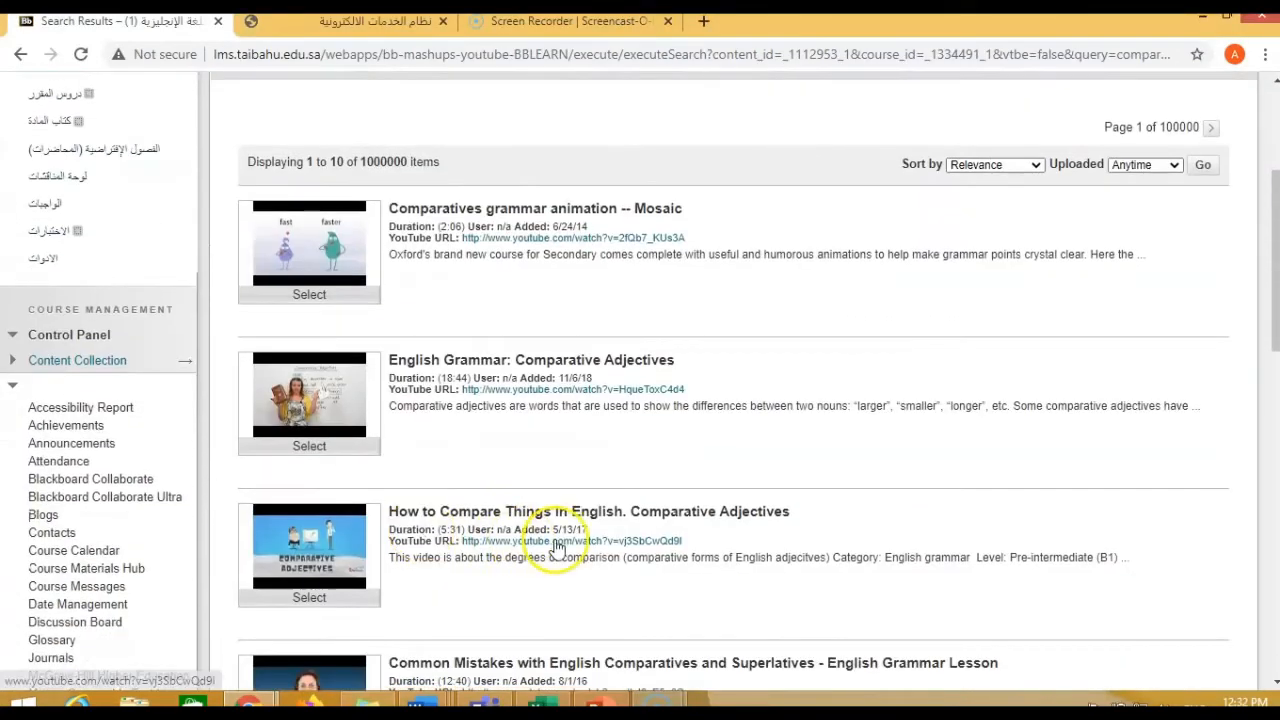
scroll(675, 477, "up", 1)
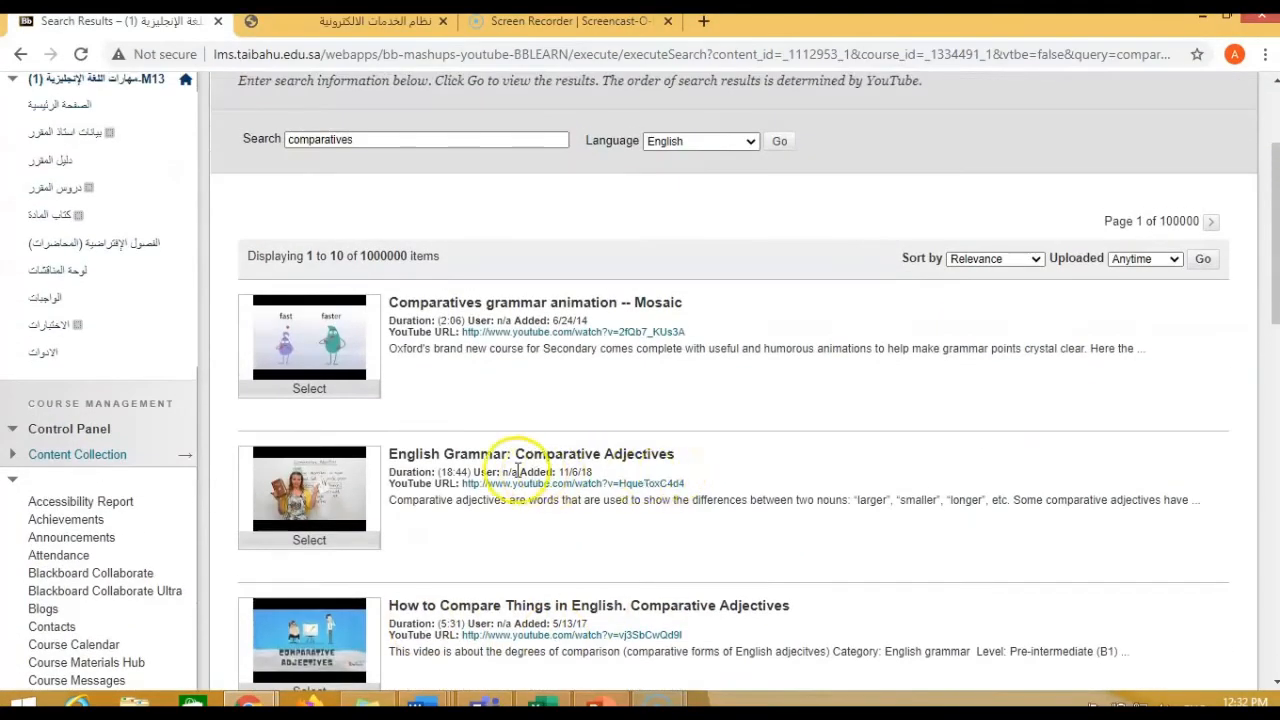
scroll(372, 465, "up", 1)
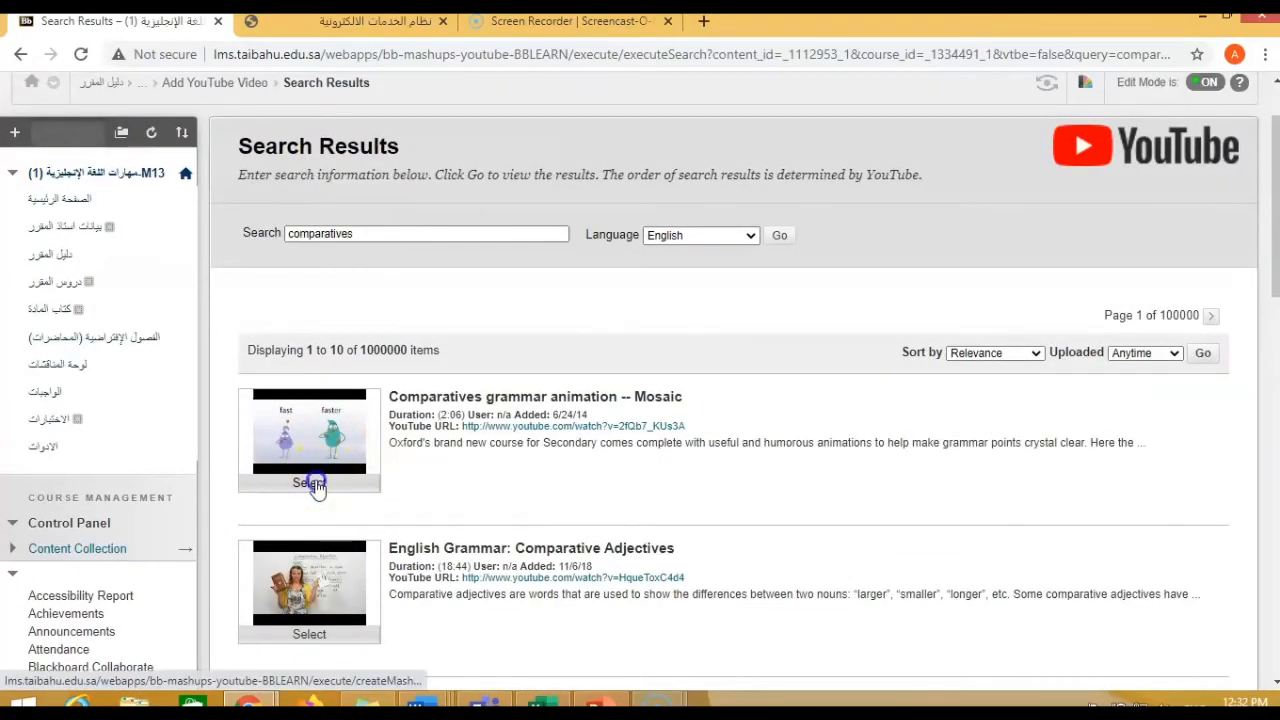
left_click(316, 486)
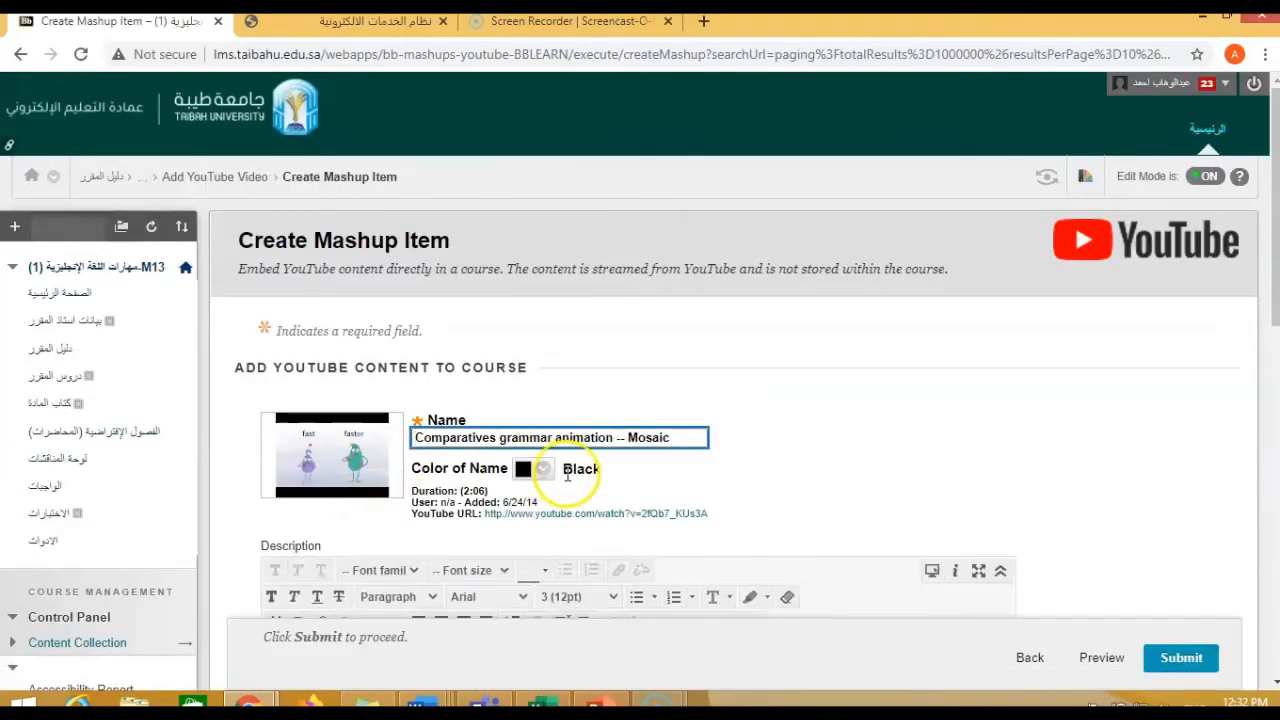
Step: Review the description, mashup, attachment and standard options, leave them at their defaults, and submit the Comparatives grammar animation video
scroll(500, 457, "down", 3)
left_click(449, 417)
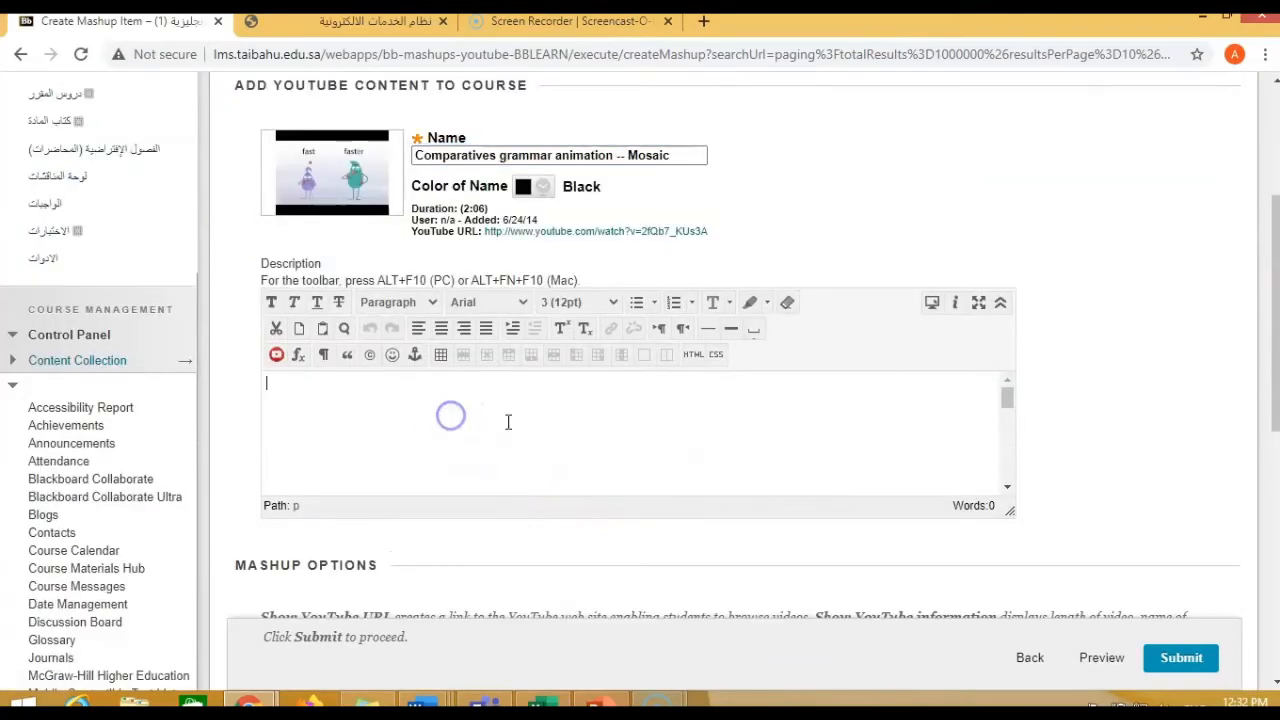
scroll(1126, 398, "down", 3)
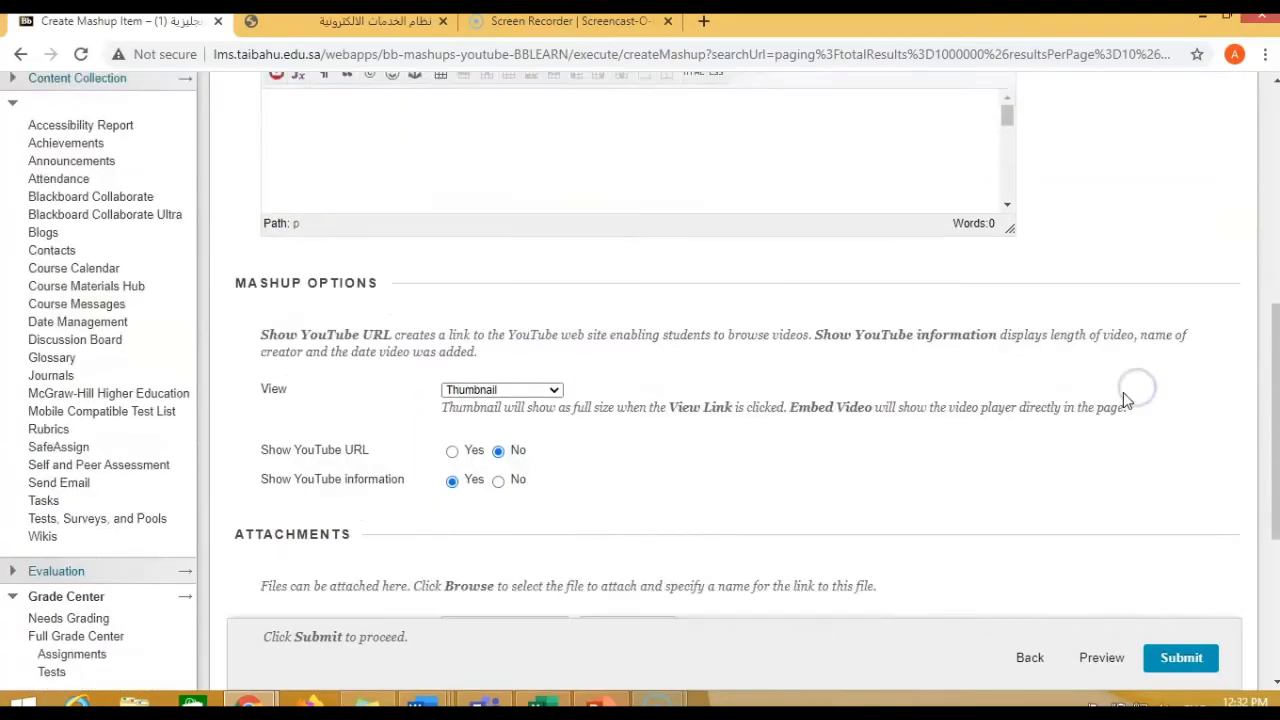
scroll(1126, 399, "down", 2)
scroll(483, 309, "up", 1)
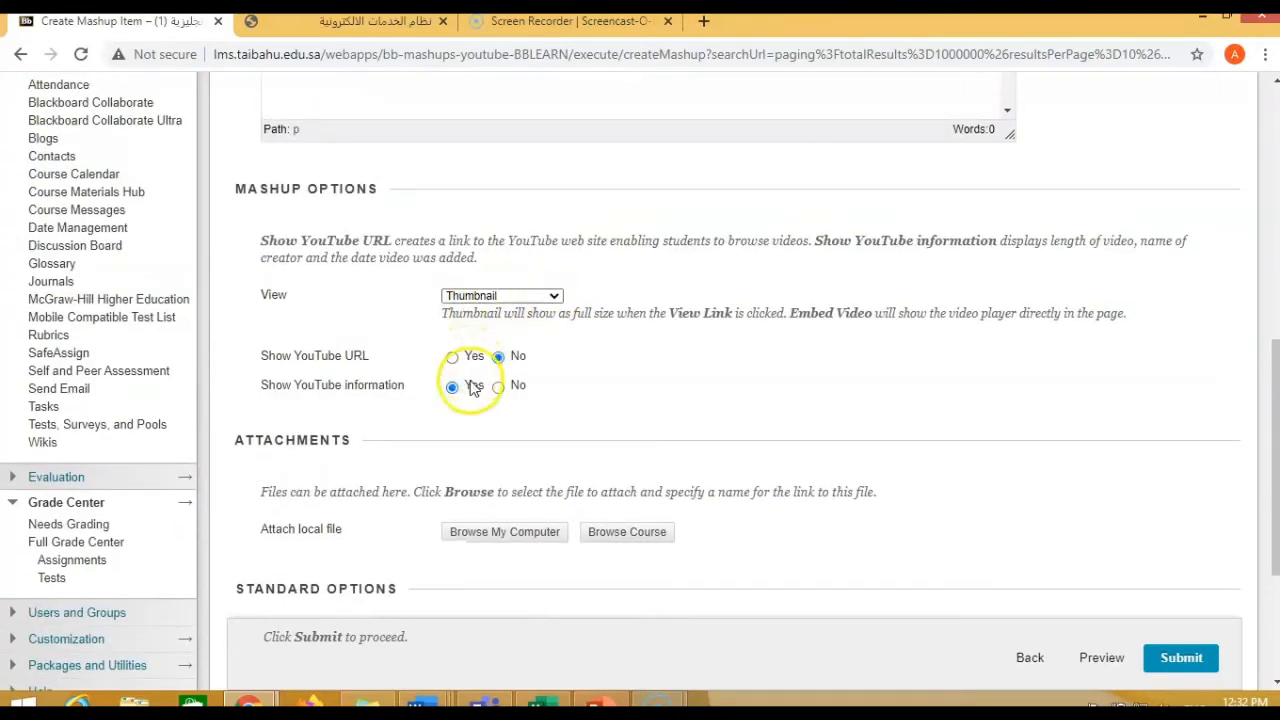
scroll(530, 470, "down", 1)
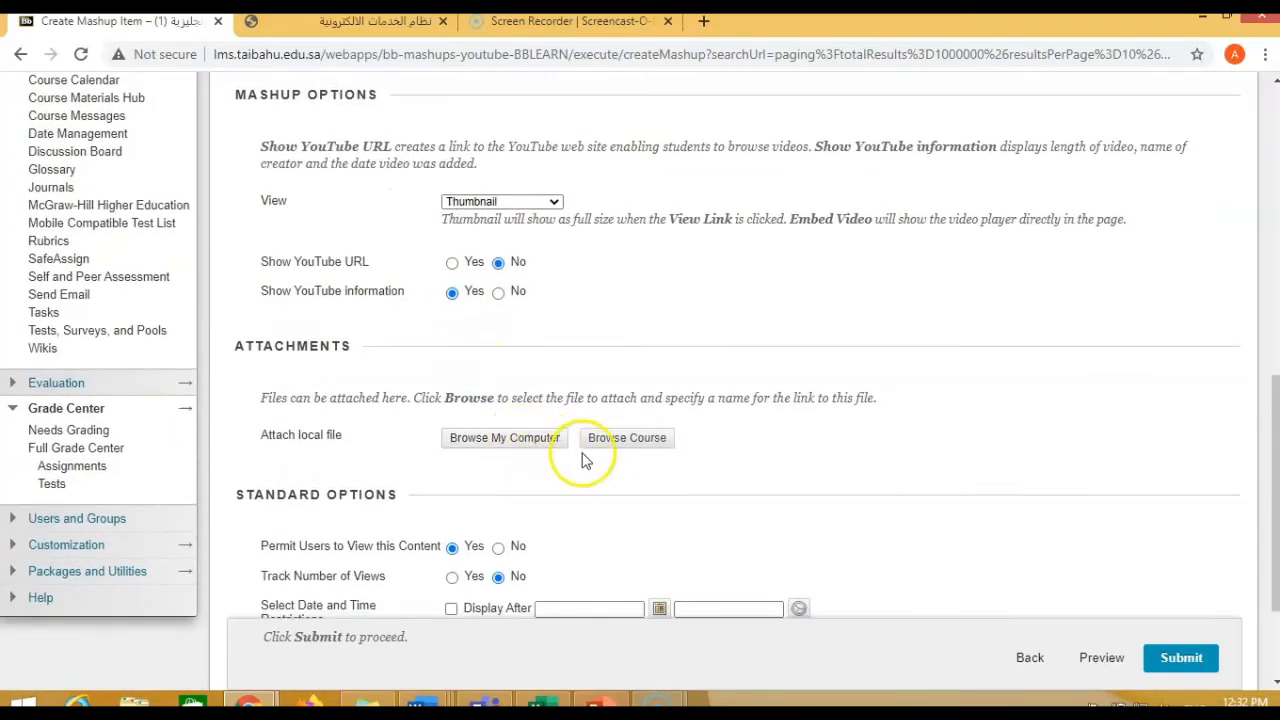
scroll(585, 462, "down", 1)
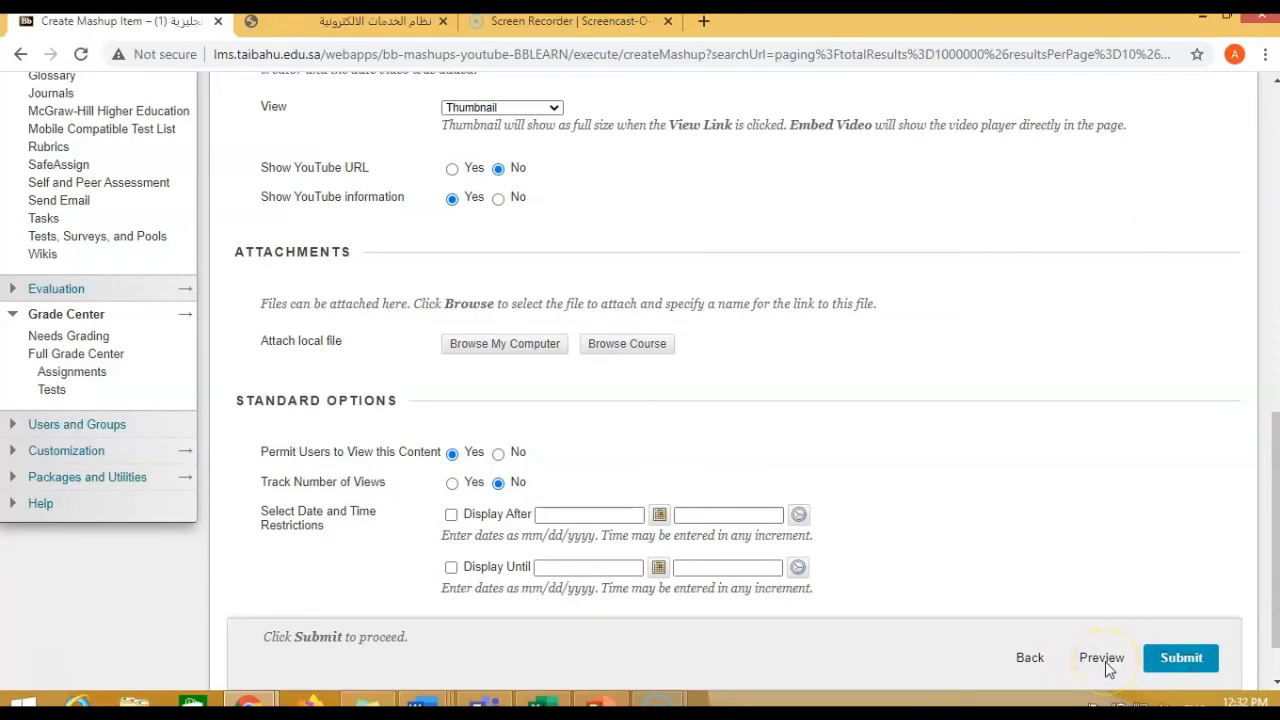
left_click(1182, 659)
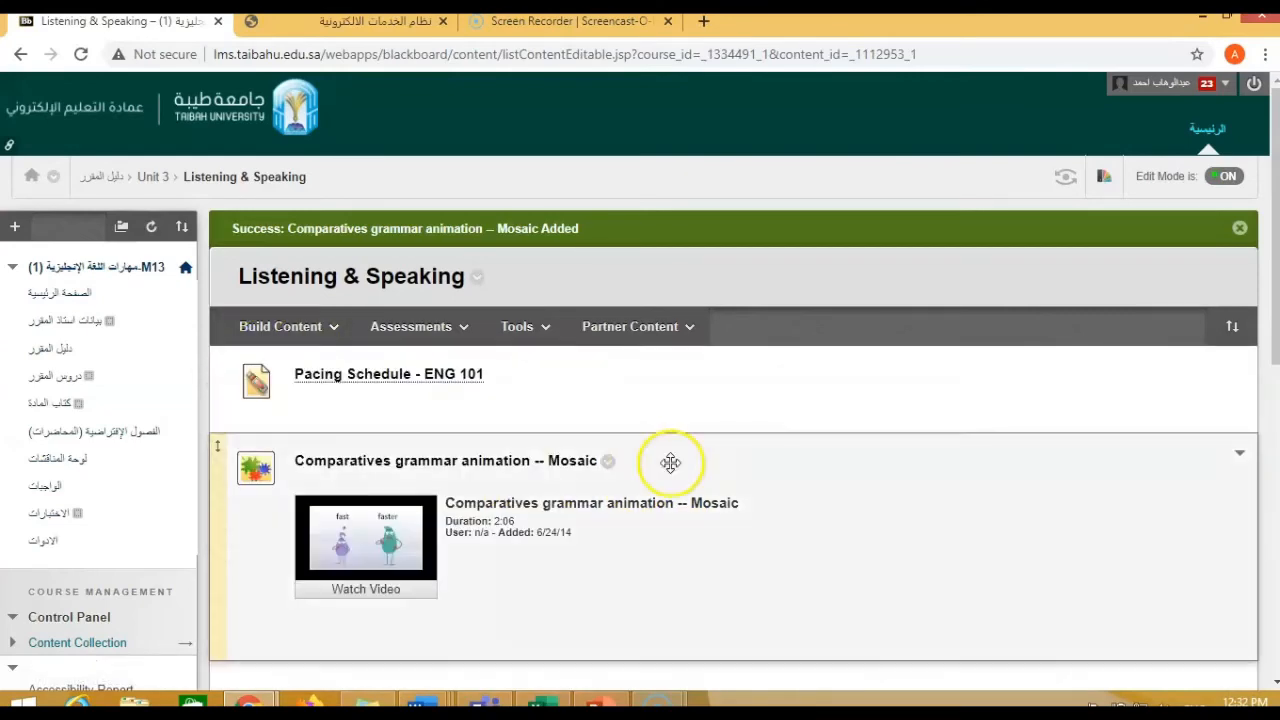
Step: Start a new File entry in Unit 3's Listening & Speaking folder and name it "Writing Guide"
mouse_move(275, 340)
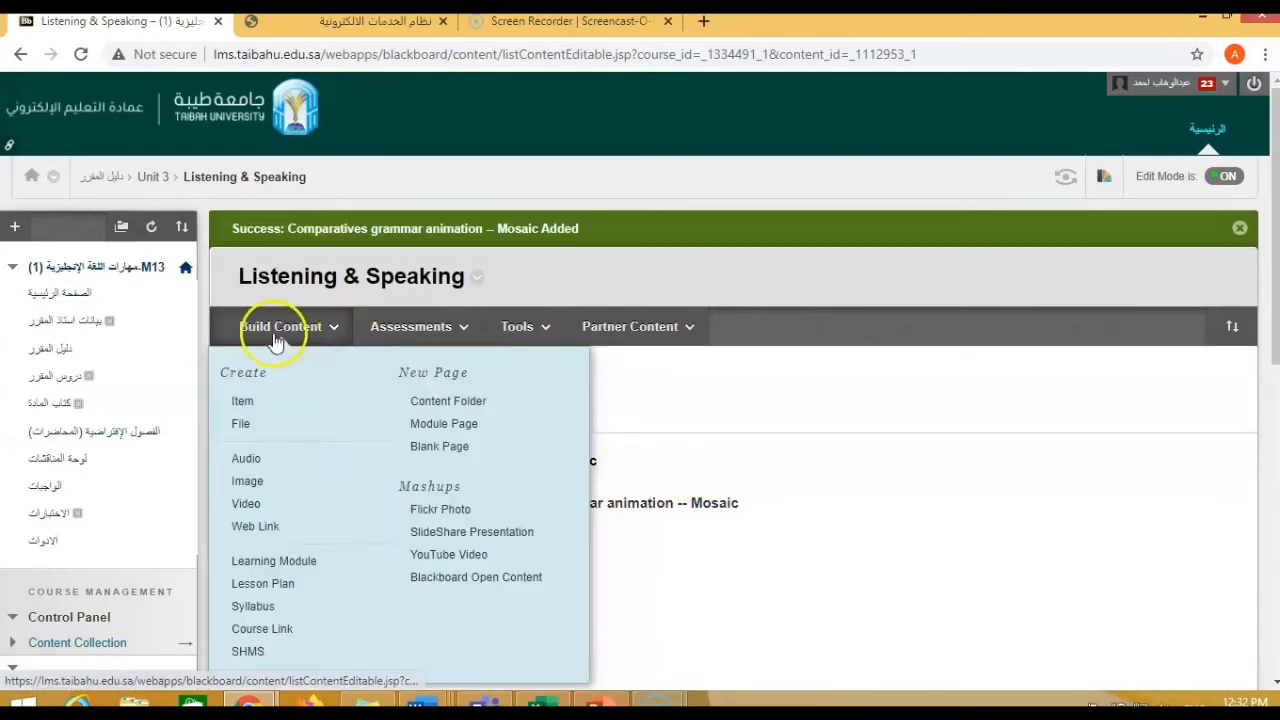
left_click(256, 425)
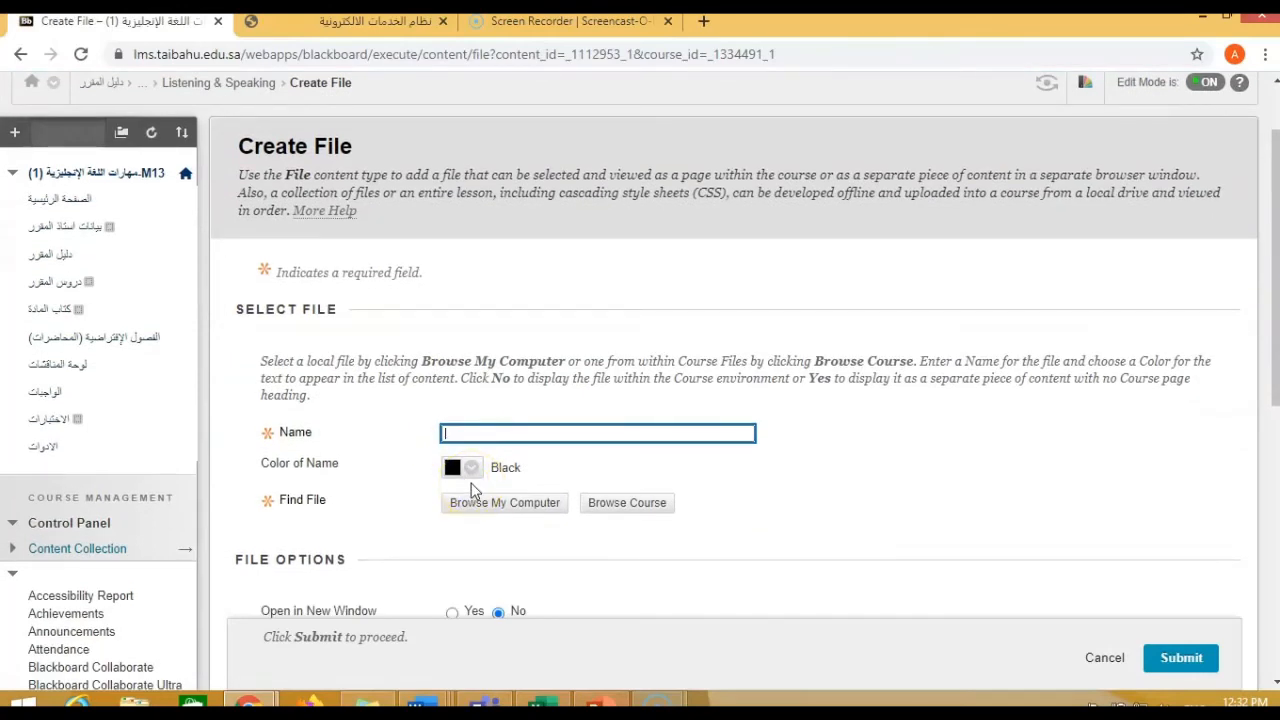
type("Writ")
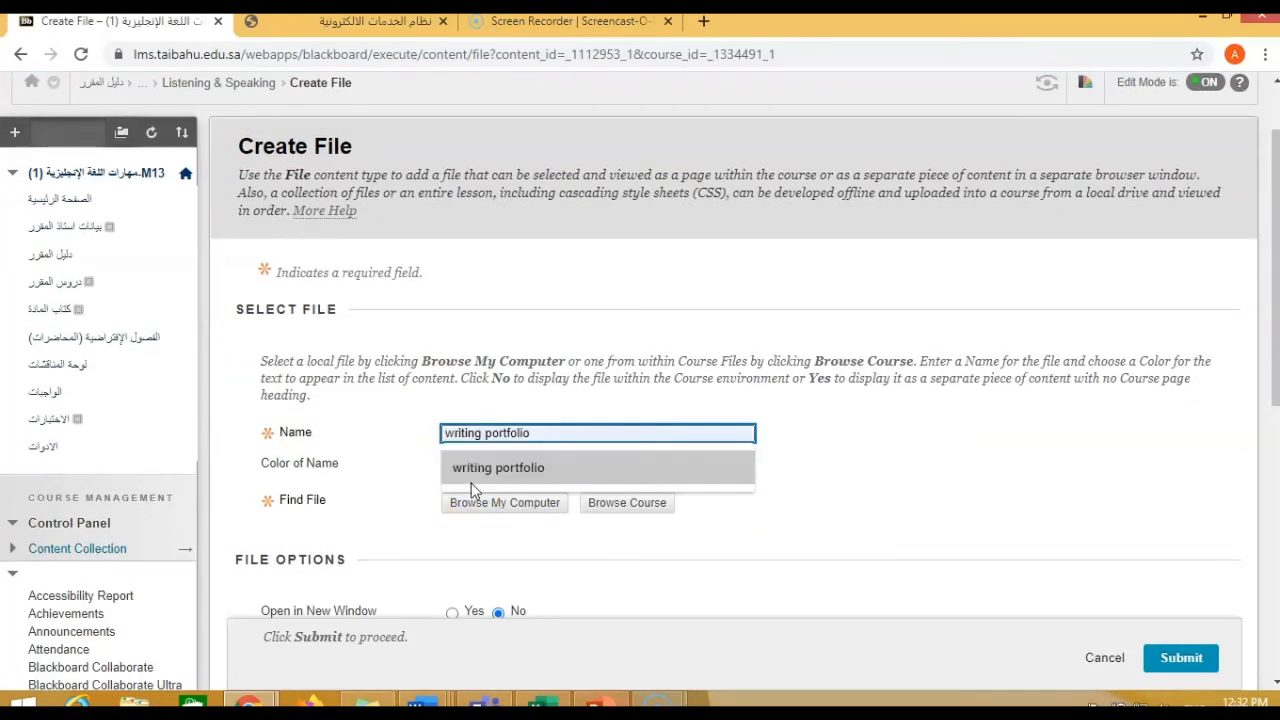
type("ing Guide")
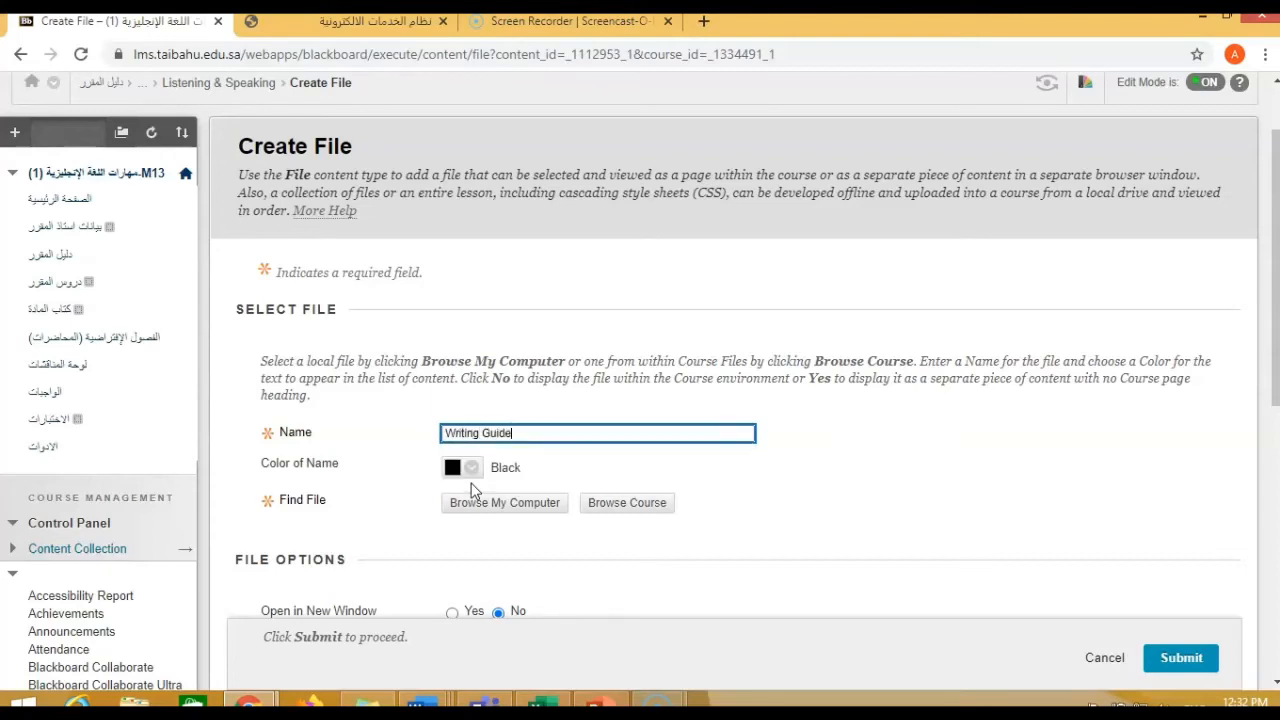
left_click(971, 443)
Step: Attach the local PDF "Marking Guide for Writing_ENG102_ September 2019_" from the Downloads folder to the Writing Guide entry
scroll(495, 480, "down", 2)
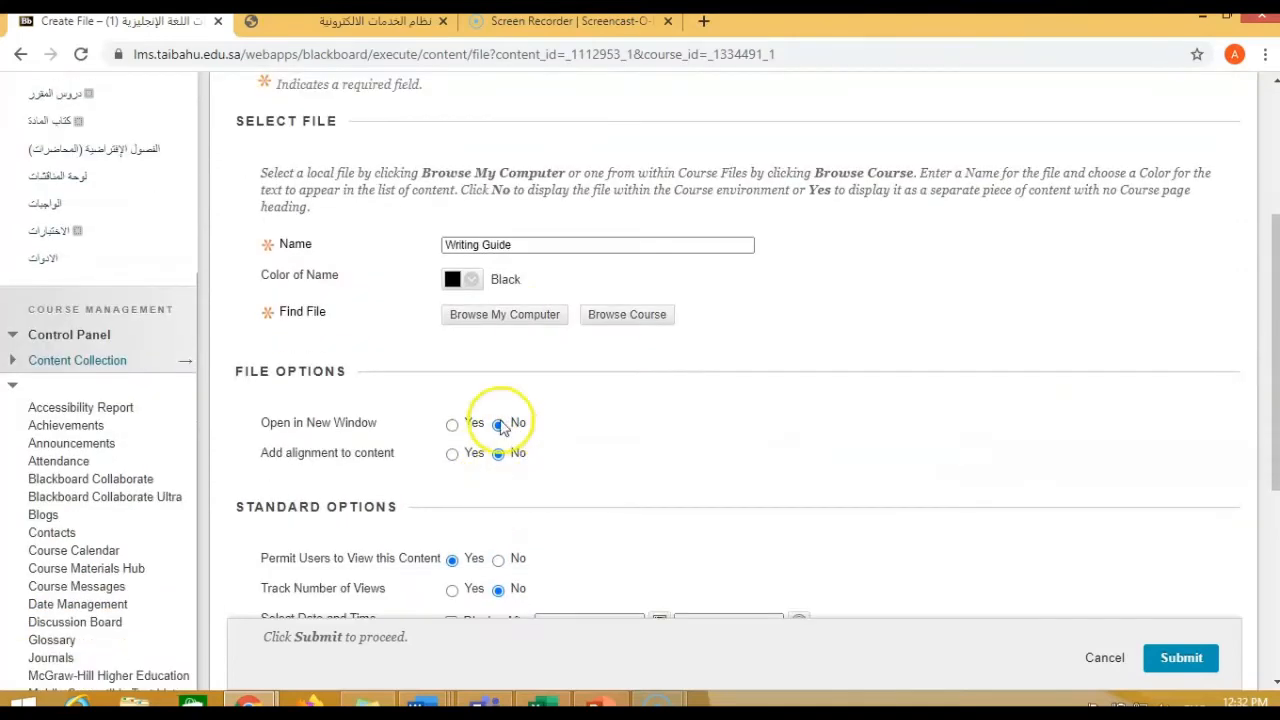
left_click(517, 316)
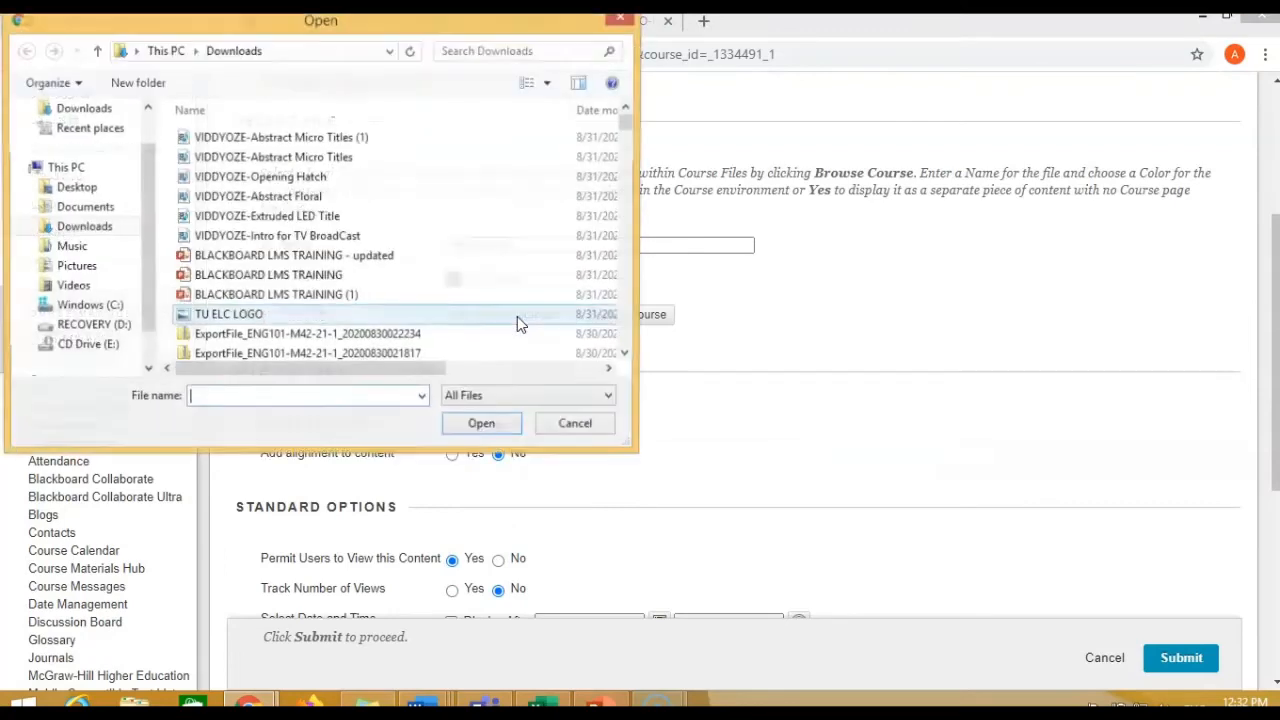
left_click(627, 356)
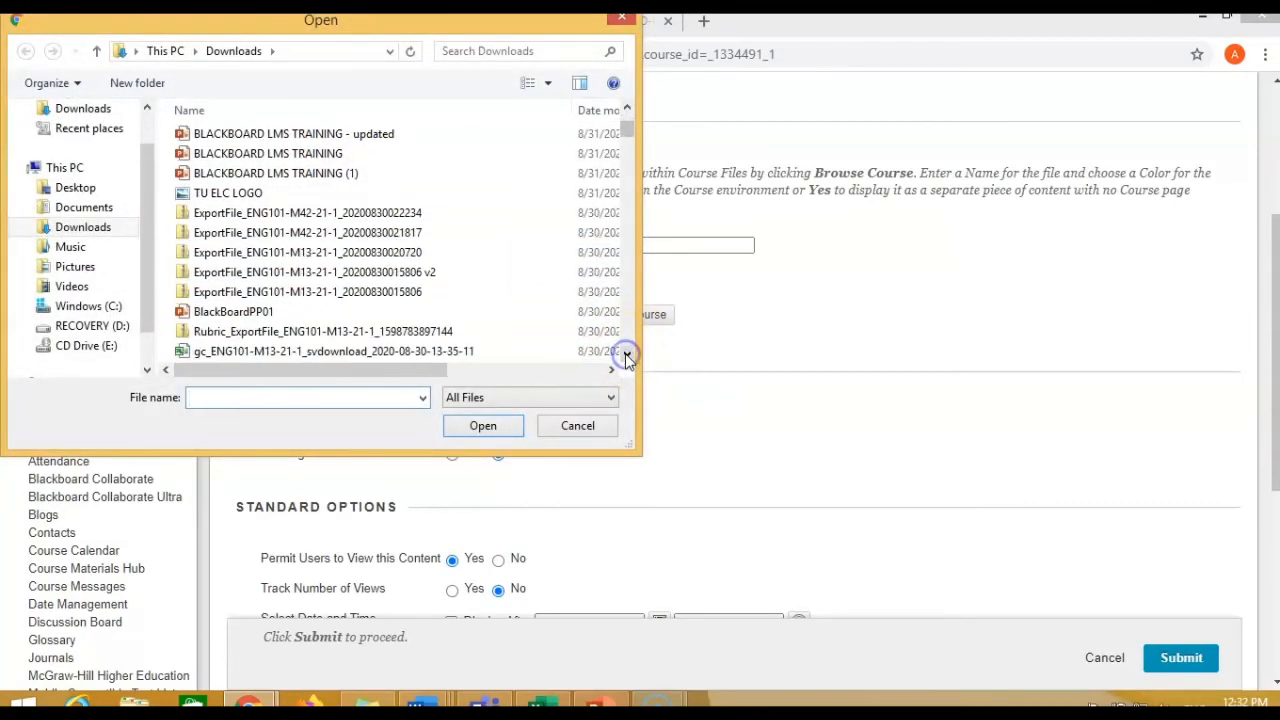
left_click(627, 356)
left_click(627, 356)
left_click(627, 356)
left_click(627, 356)
left_click(405, 331)
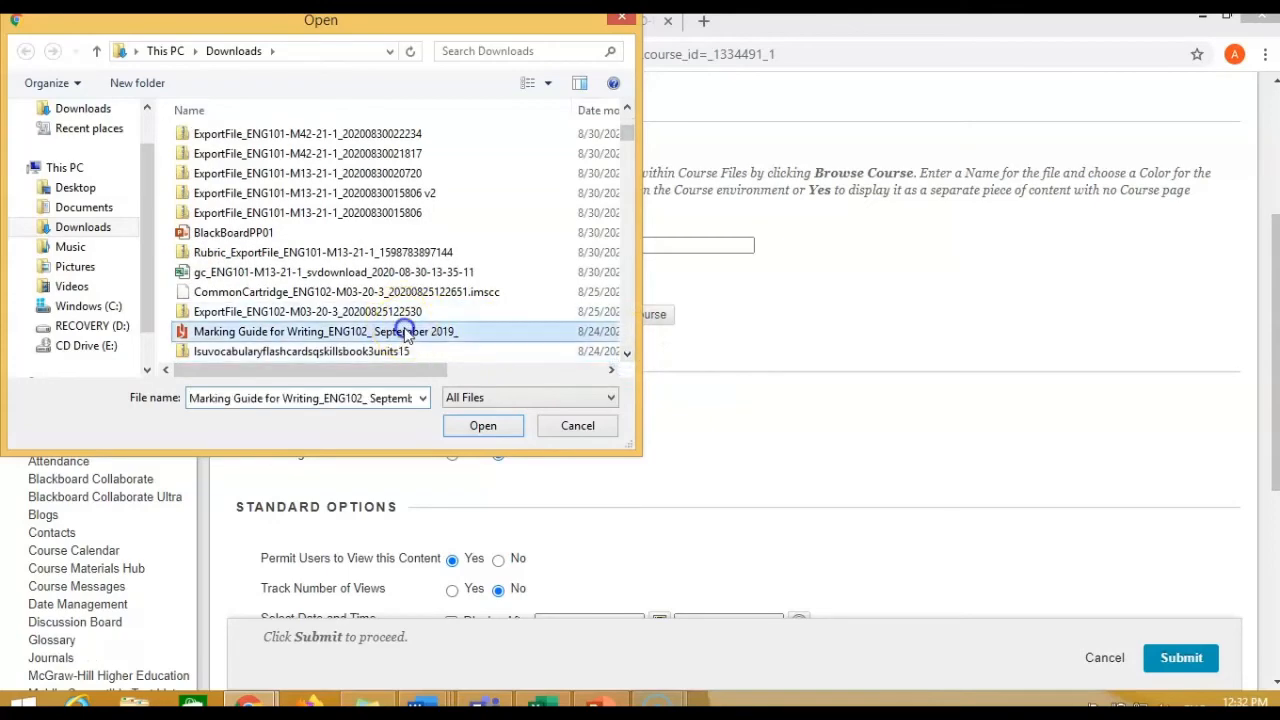
left_click(483, 426)
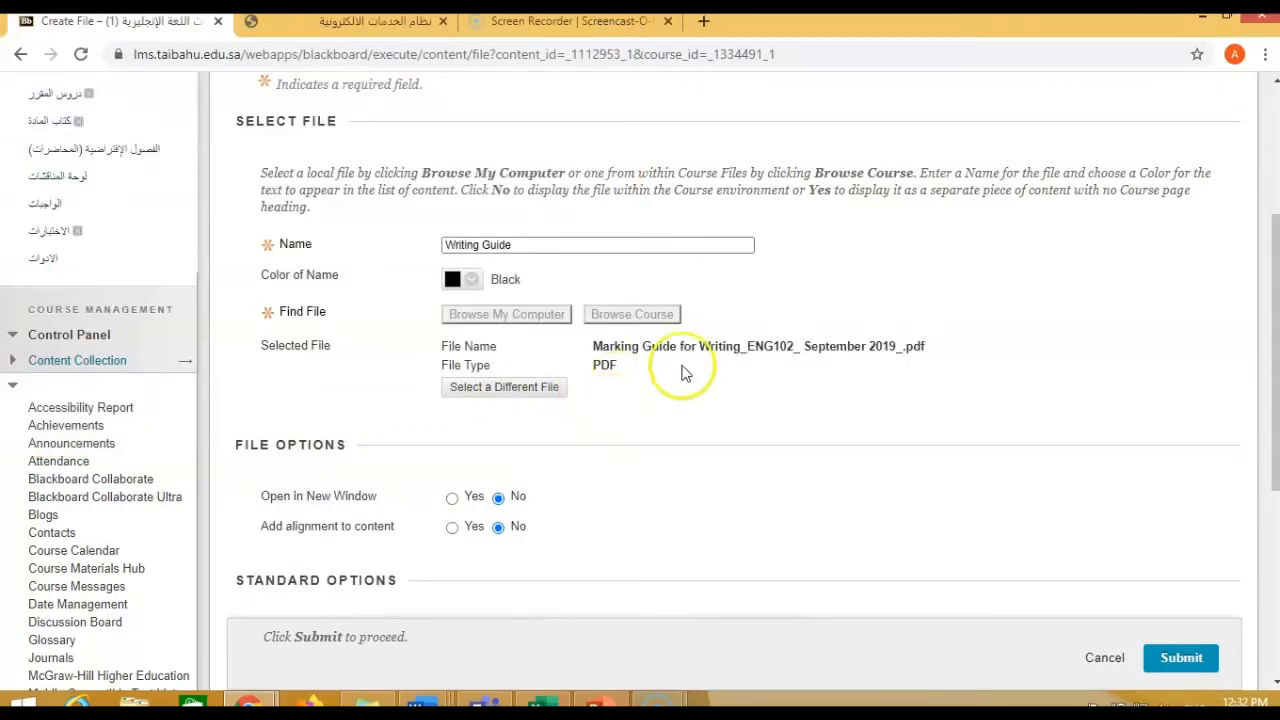
Step: Keep the default file and standard options, submit the Writing Guide file, and check its entry in the folder
scroll(700, 375, "down", 3)
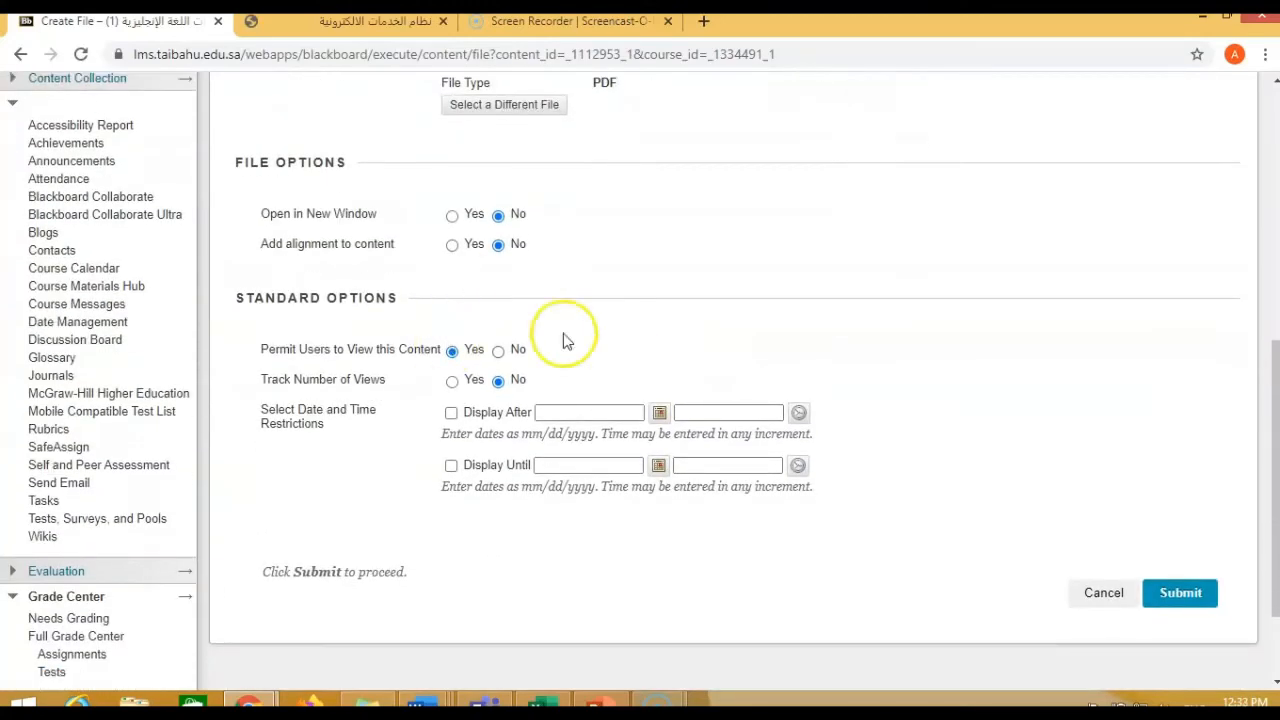
left_click(1180, 594)
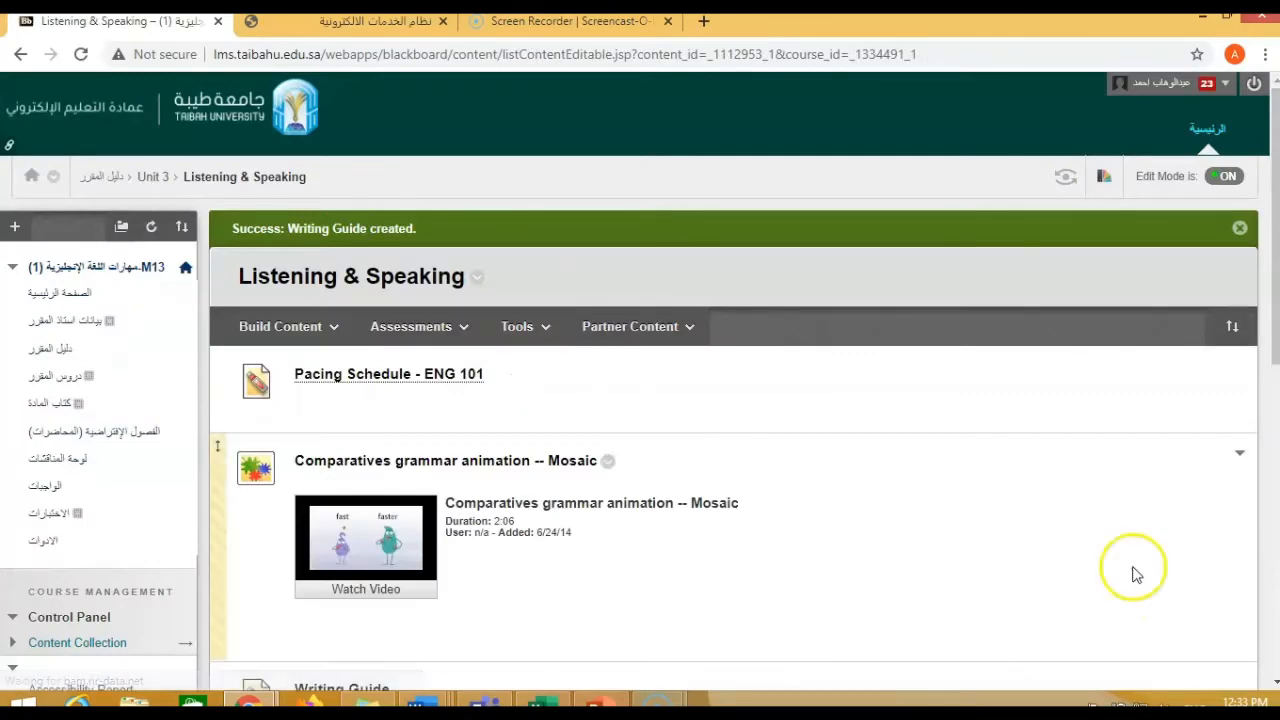
scroll(563, 434, "down", 3)
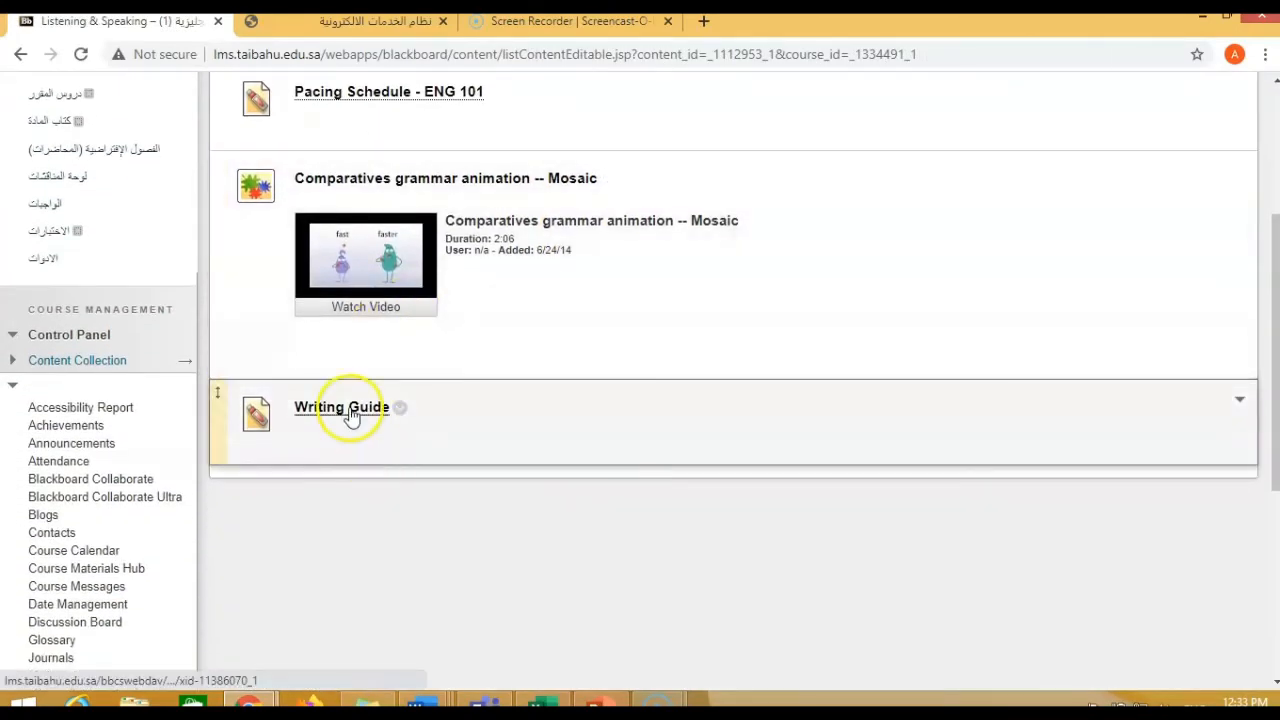
scroll(410, 413, "up", 3)
left_click(313, 246)
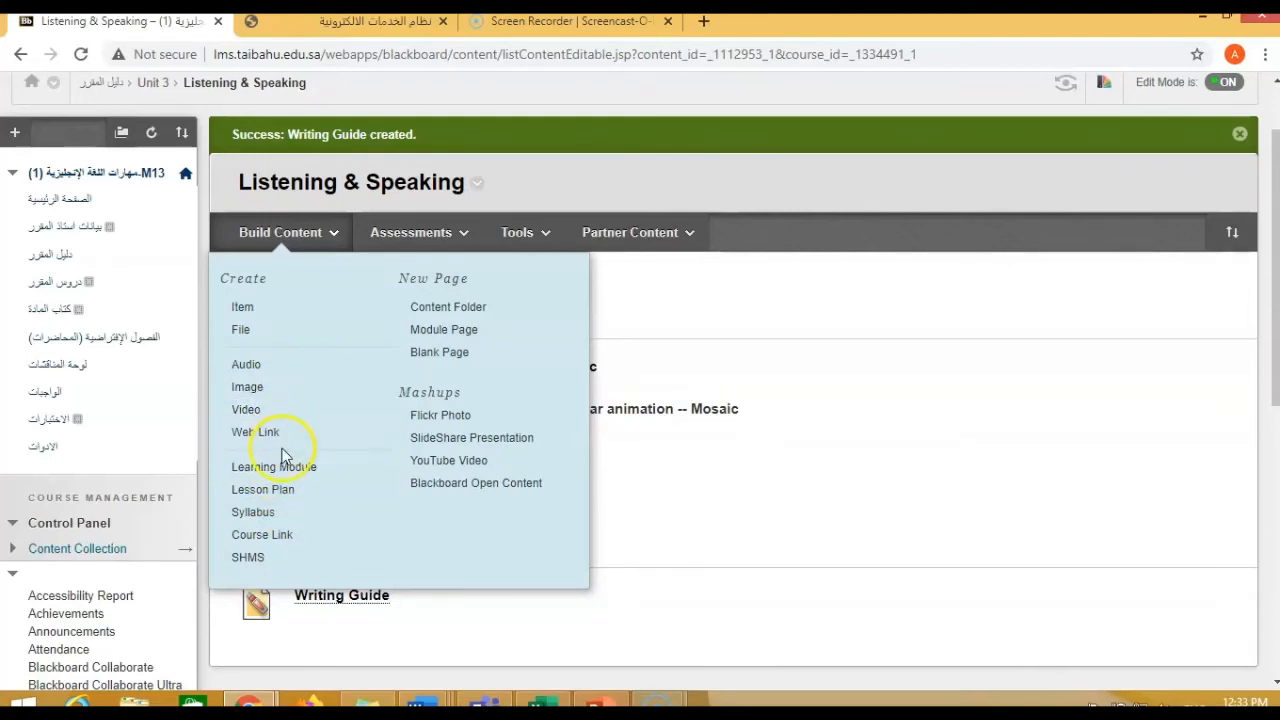
left_click(762, 197)
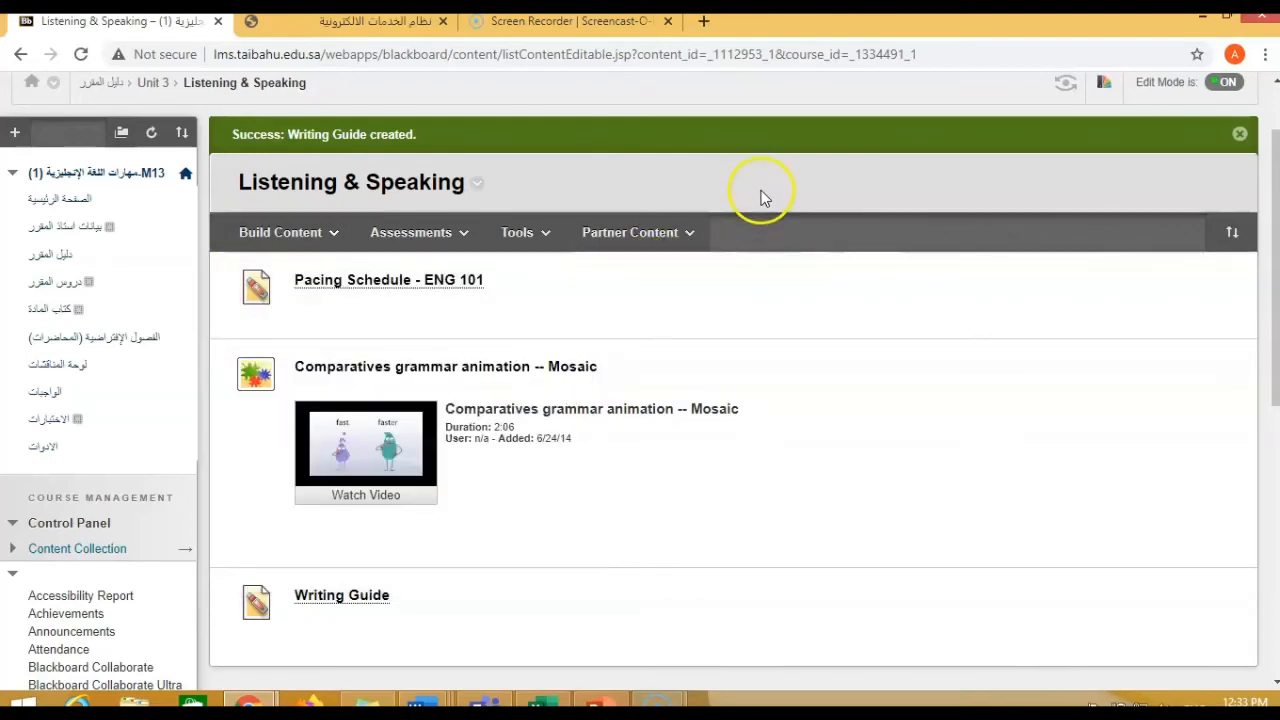
Step: Open Unit 1's Listening & Speaking folder from the course guide and examine its video, present simple PDF and quiz entries
left_click(50, 254)
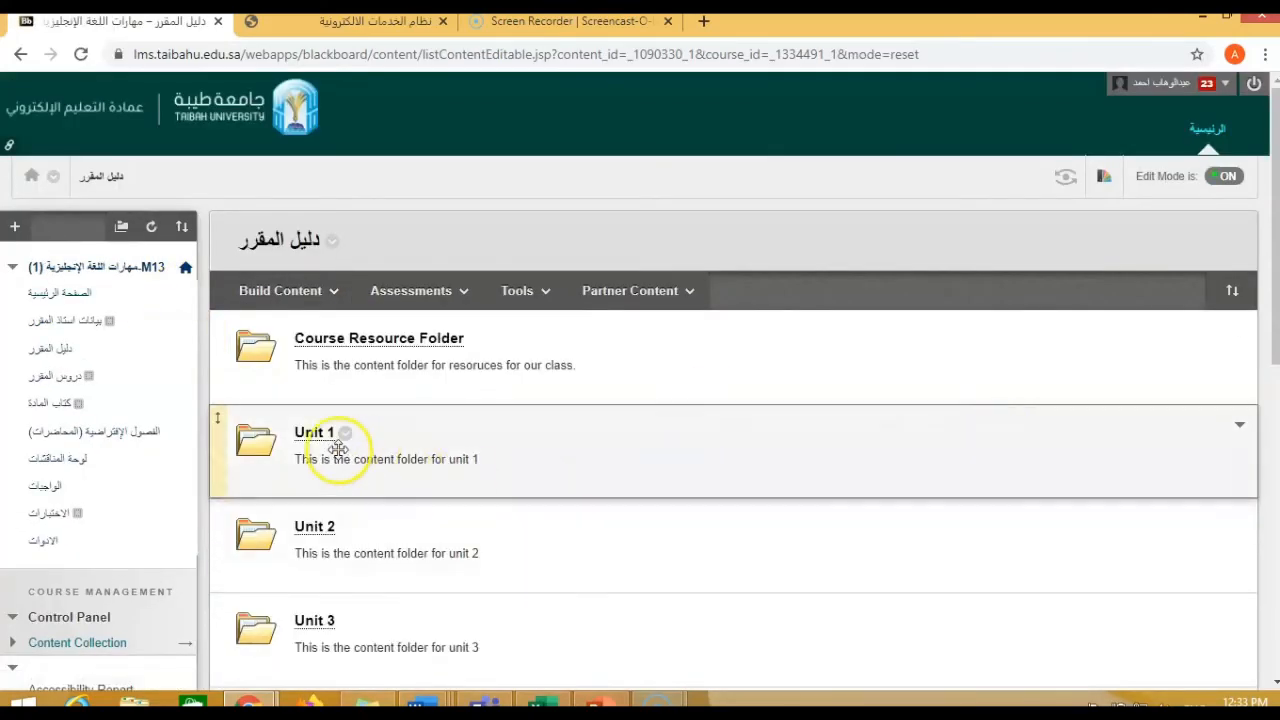
left_click(320, 433)
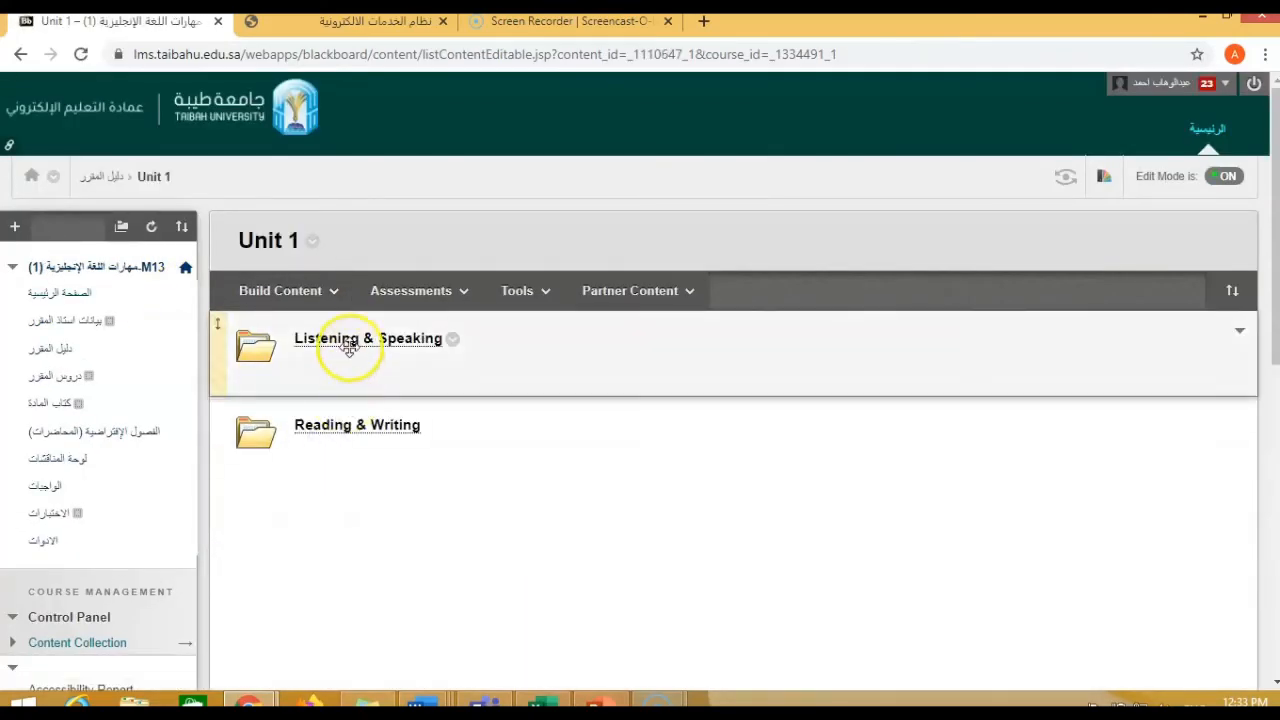
left_click(350, 344)
scroll(595, 300, "down", 3)
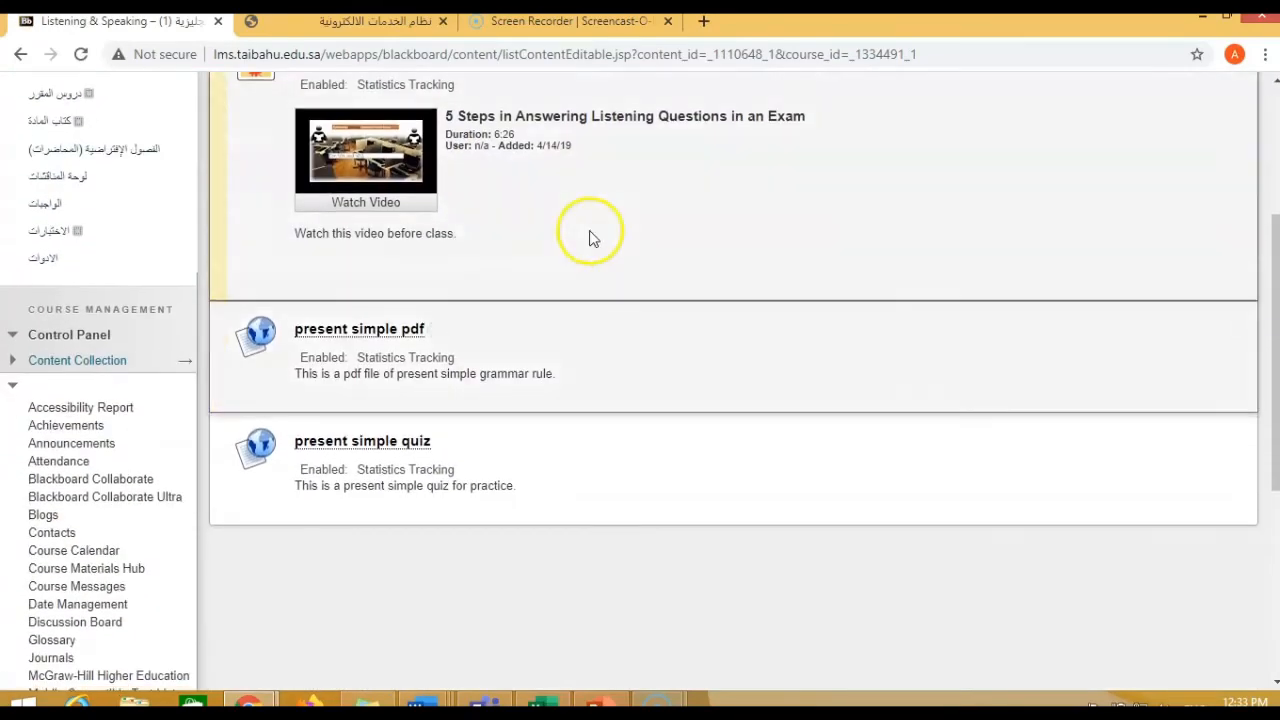
scroll(590, 292, "up", 1)
scroll(590, 292, "up", 2)
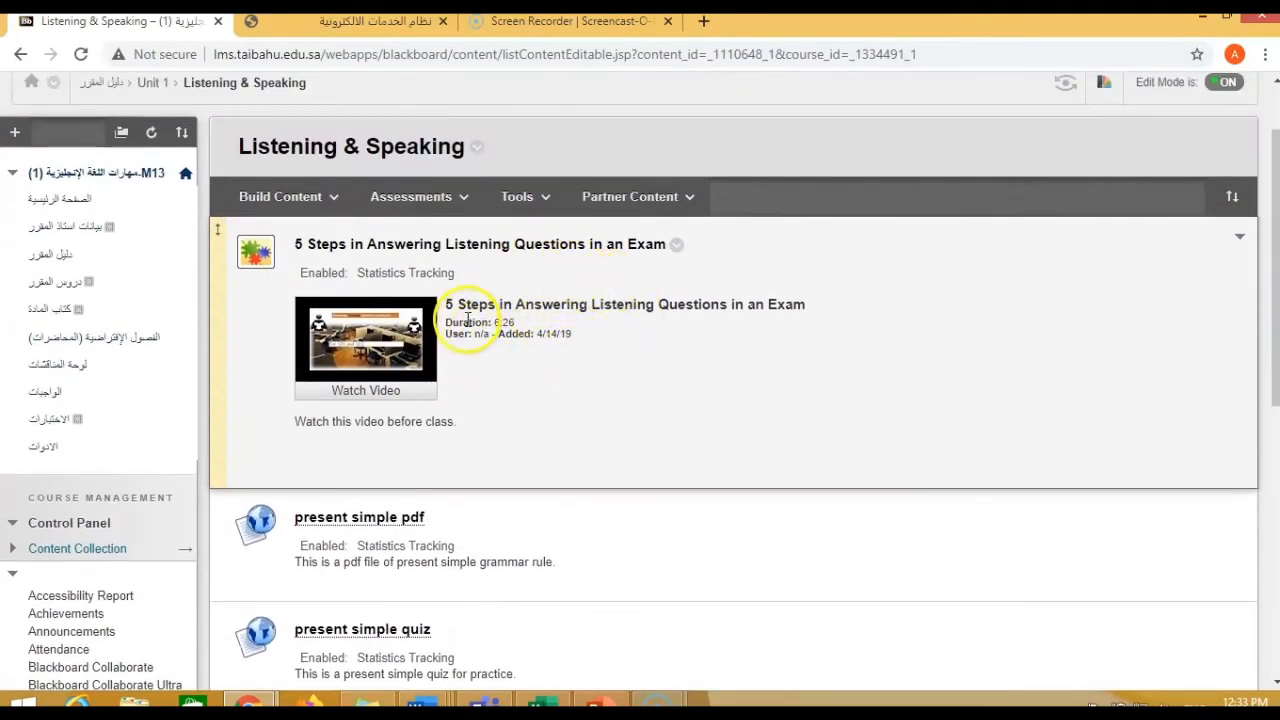
scroll(443, 366, "down", 2)
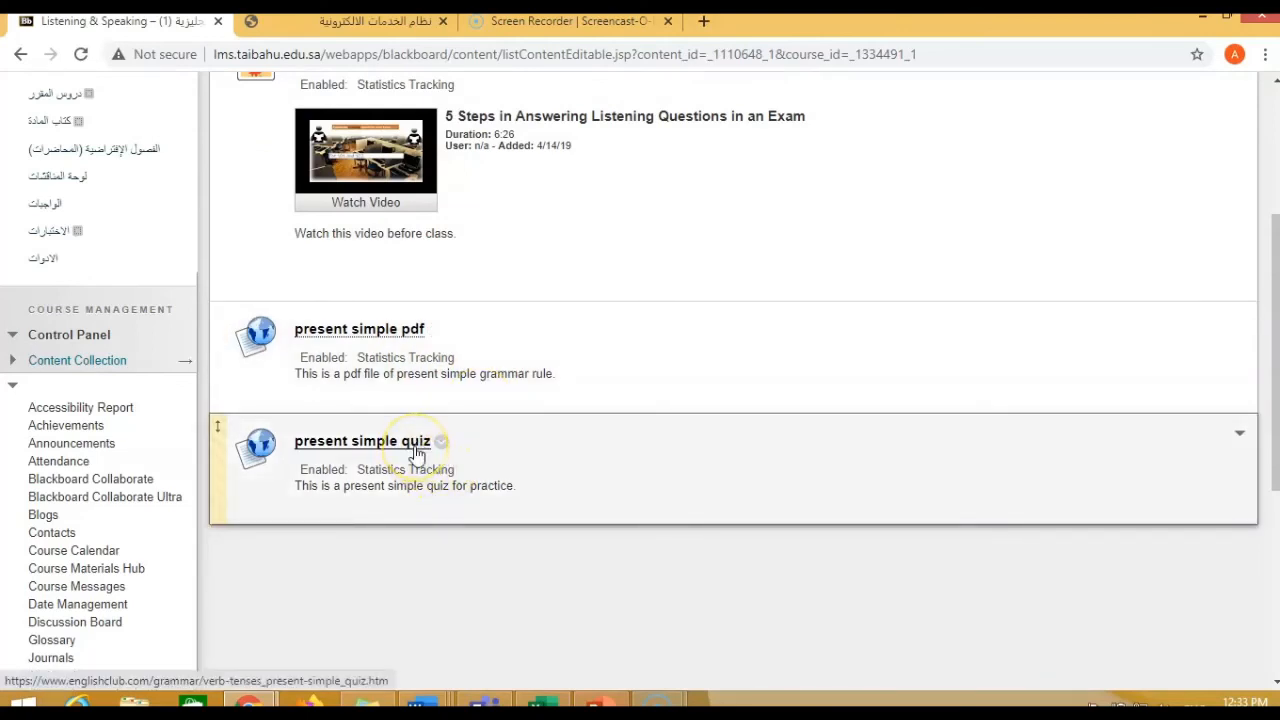
scroll(466, 451, "up", 2)
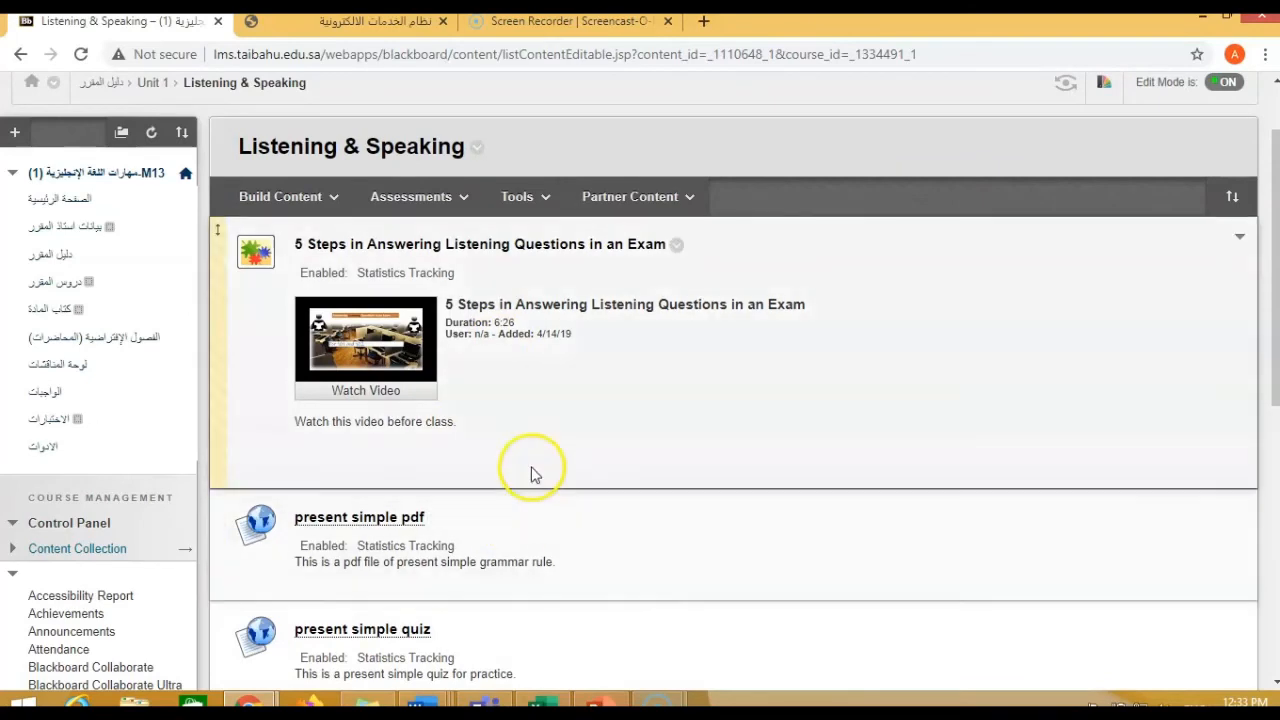
left_click(290, 202)
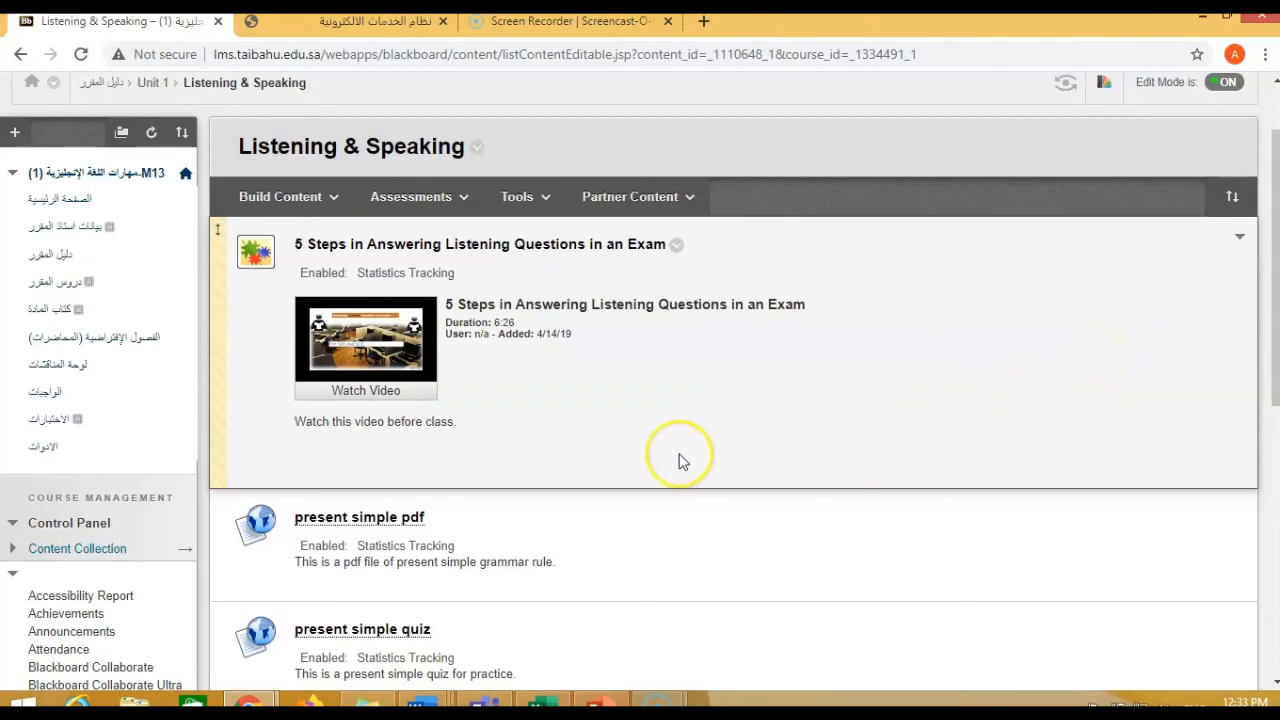
left_click(524, 196)
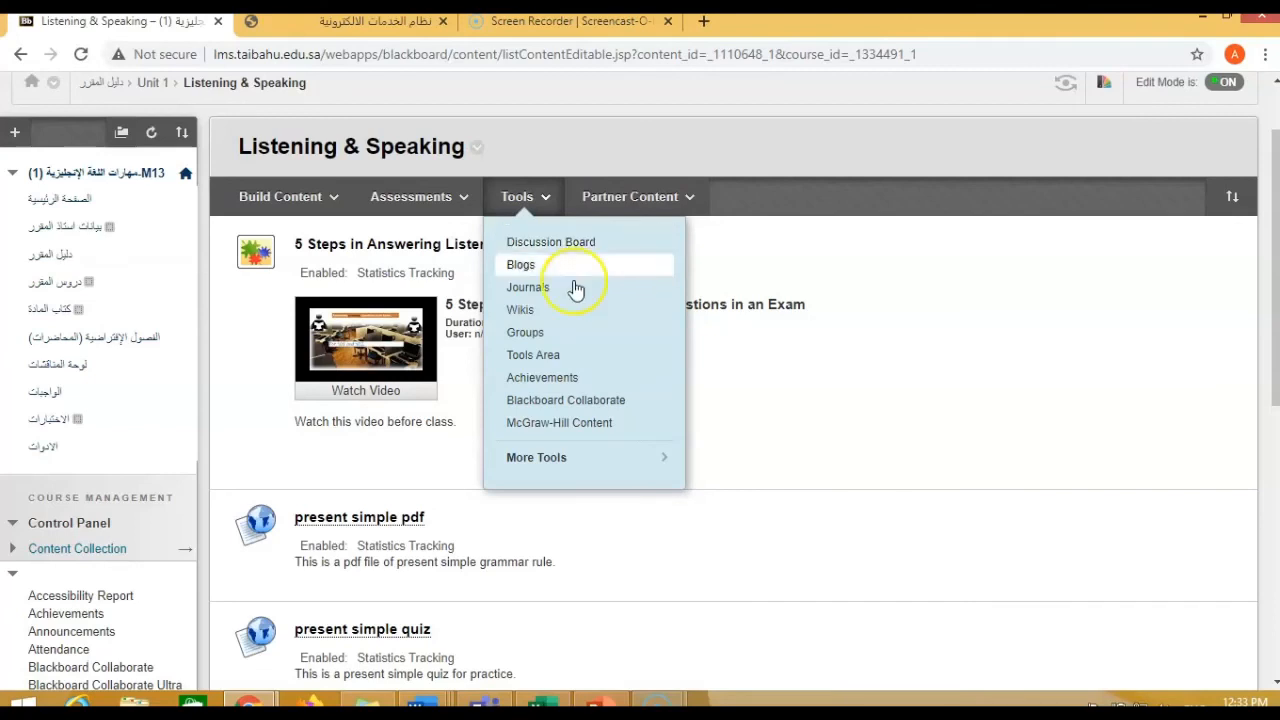
left_click(412, 197)
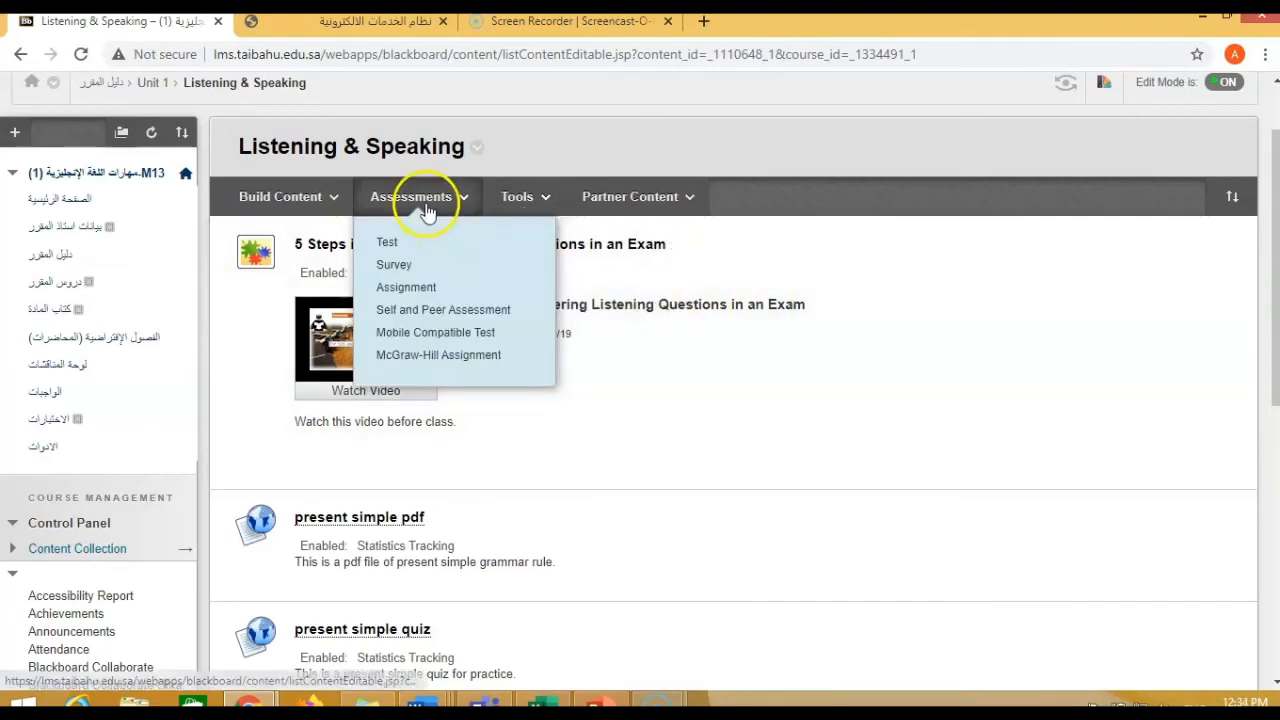